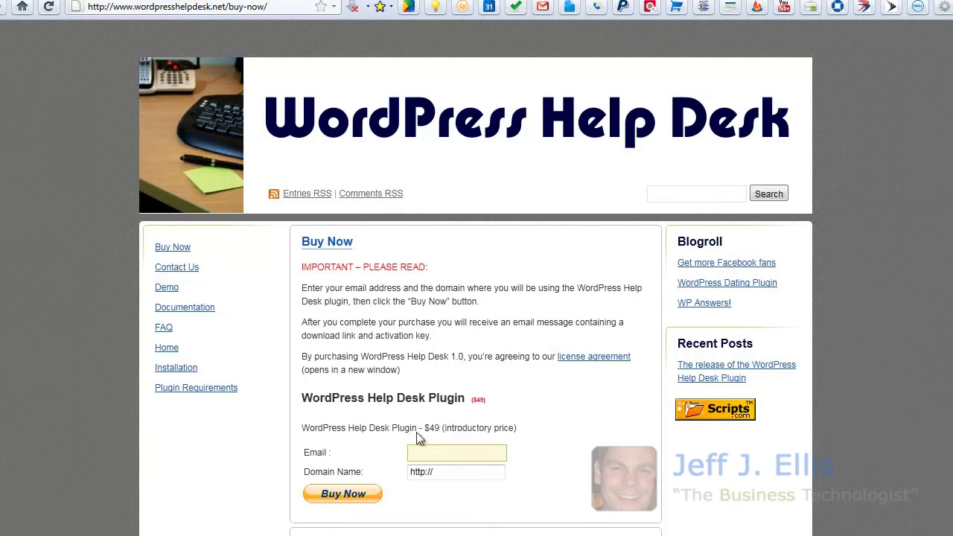
In the site dashboard, reach the Plugins > Add New > Upload screen and dismiss the file browser
left_click(444, 472)
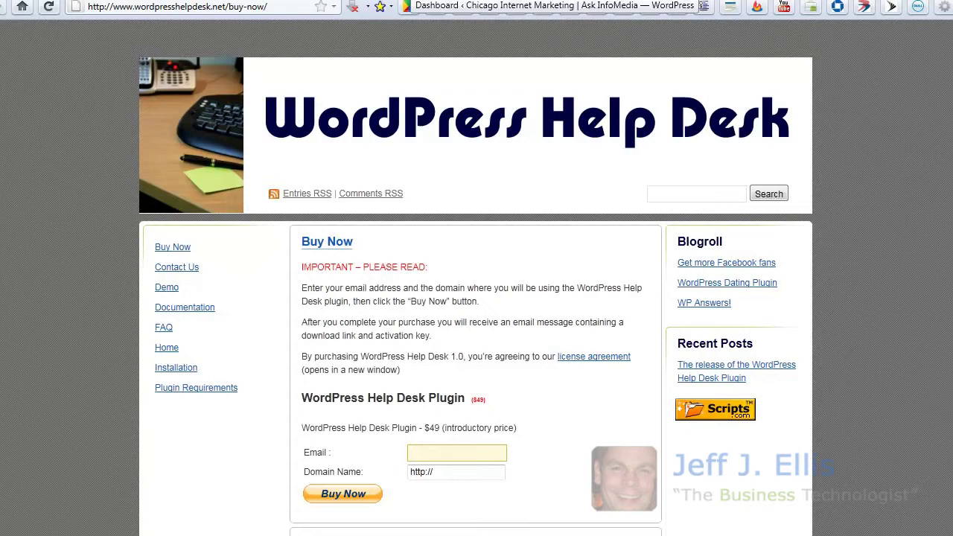
left_click(408, 6)
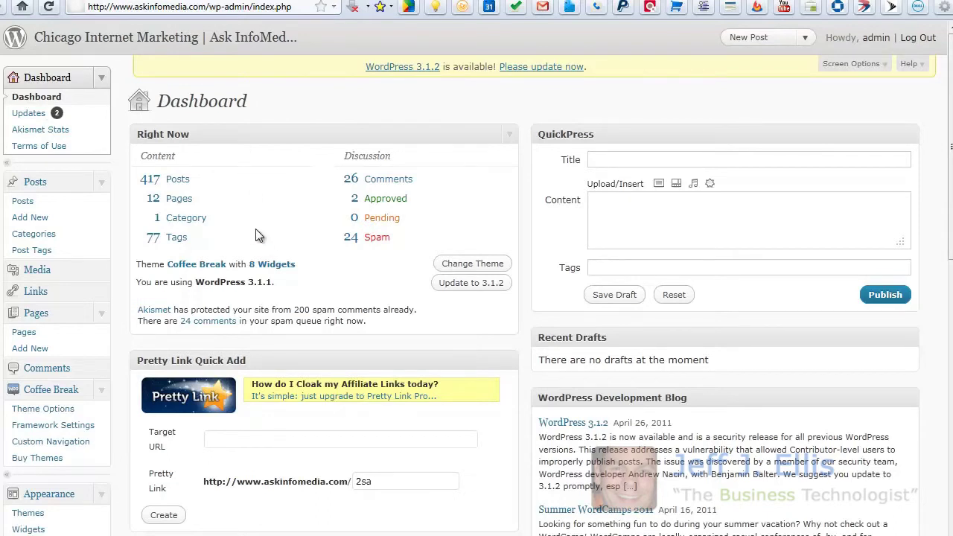
scroll(256, 236, "down", 5)
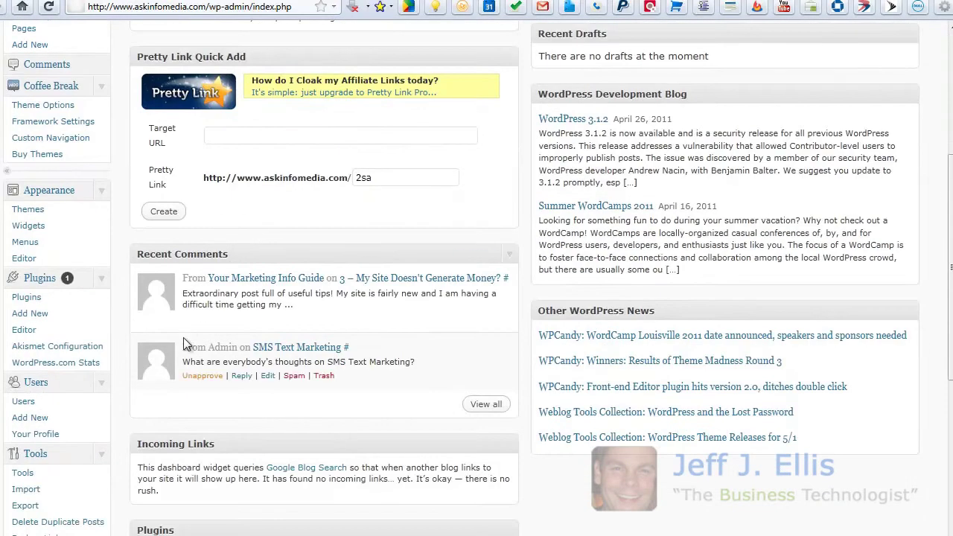
left_click(62, 299)
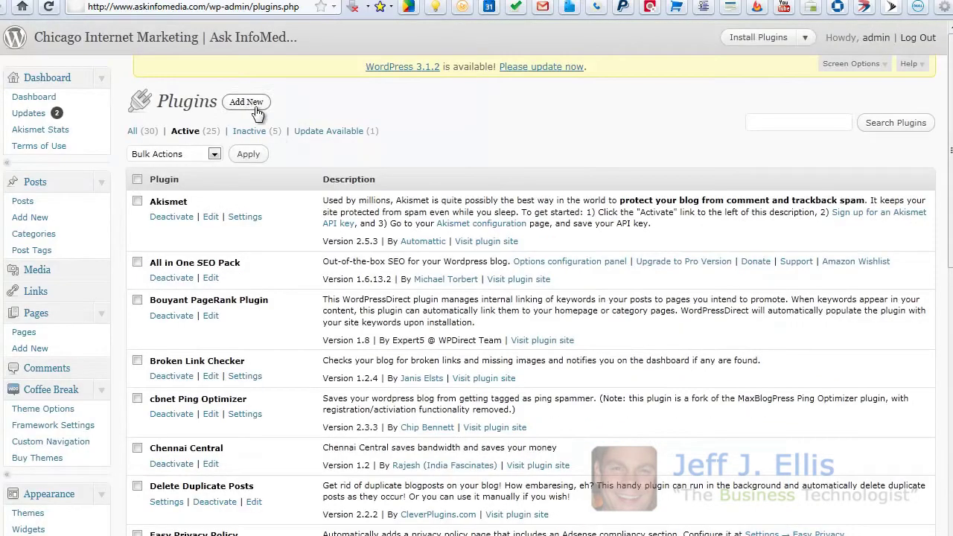
left_click(246, 101)
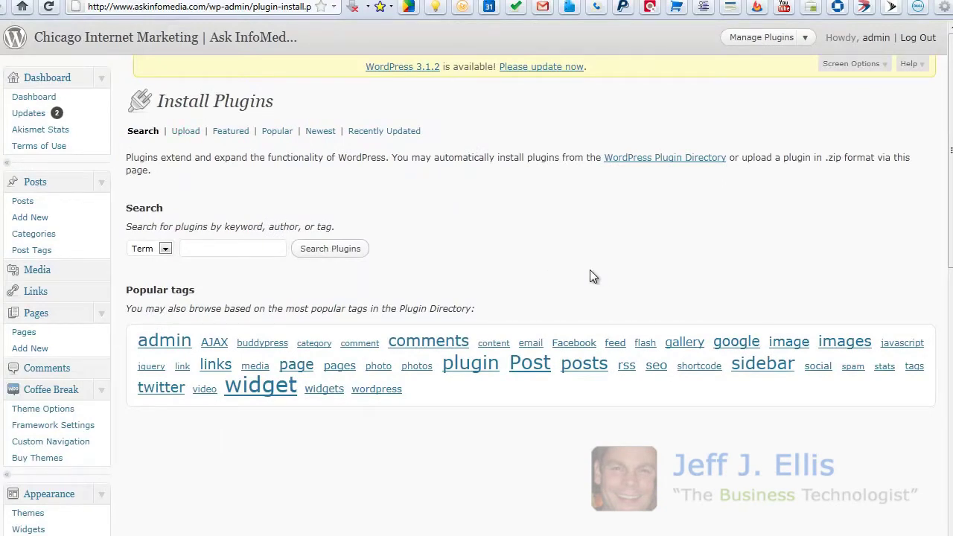
left_click(257, 213)
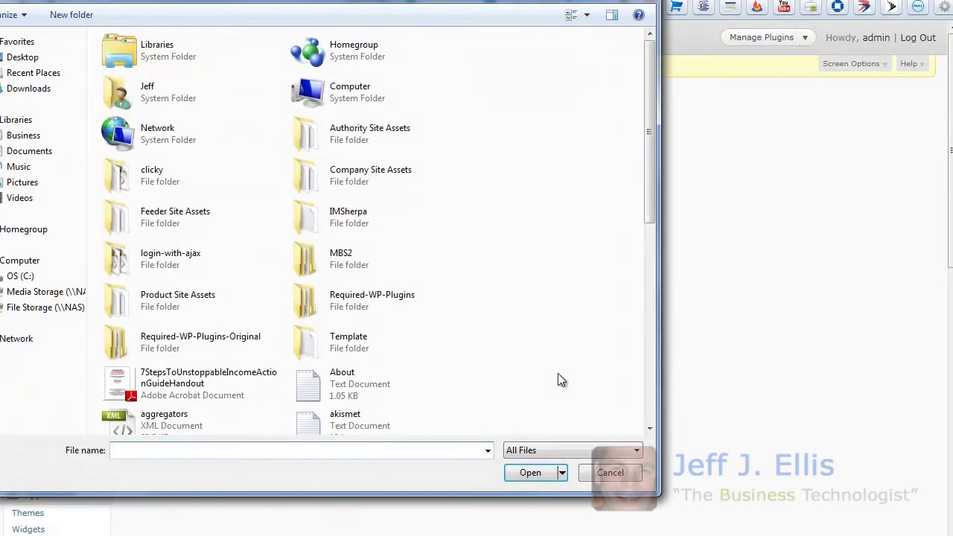
left_click(609, 473)
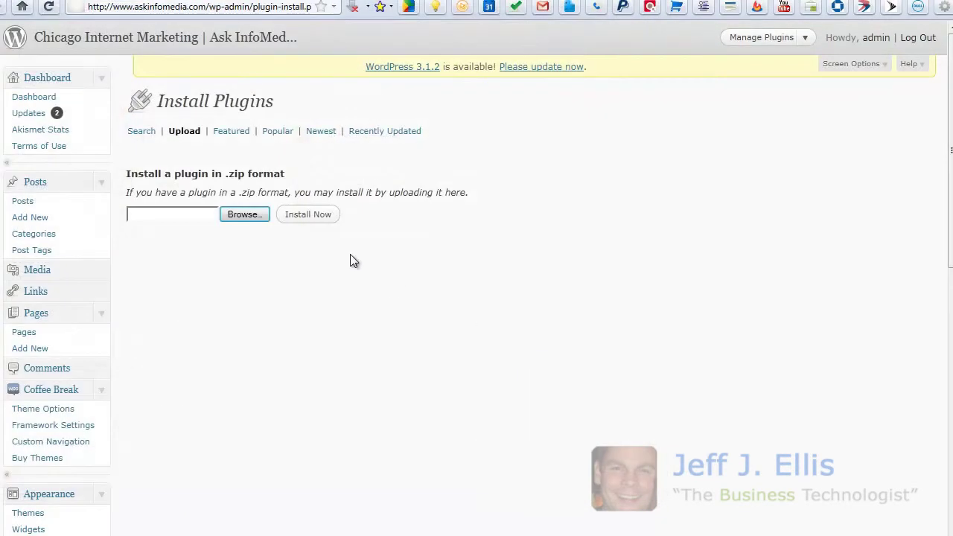
scroll(296, 347, "down", 3)
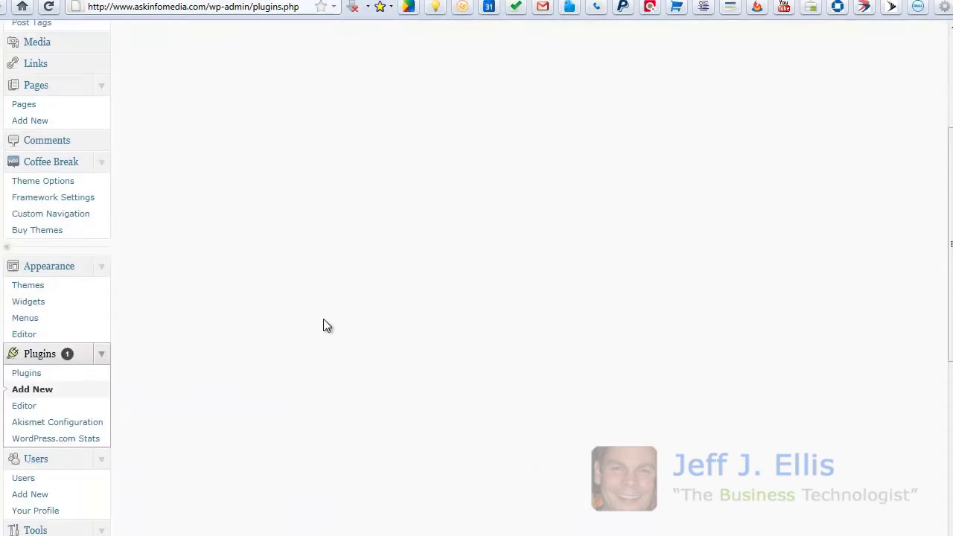
Find the active WordPress Help Desk plugin in the Plugins list and highlight its entry
scroll(755, 309, "down", 12)
scroll(754, 307, "up", 1)
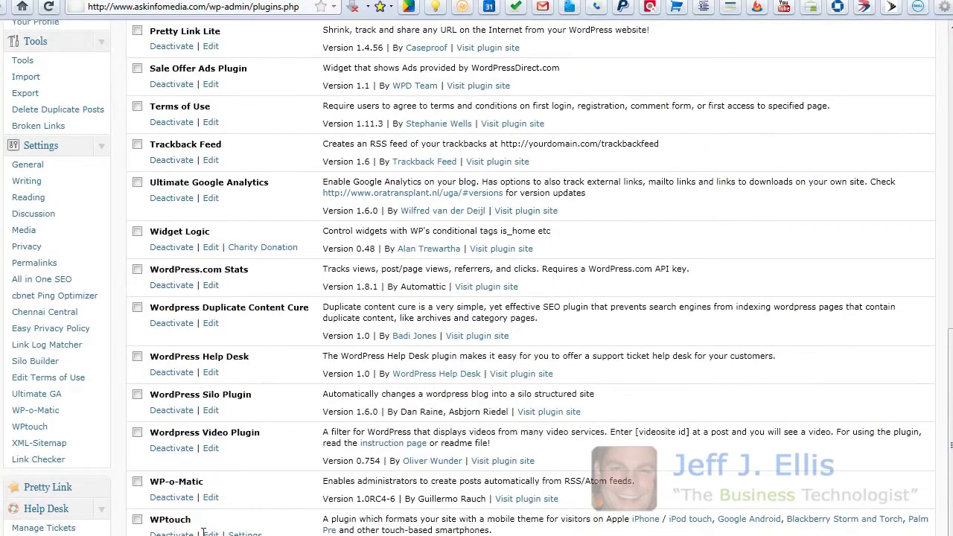
left_click_drag(155, 355, 253, 373)
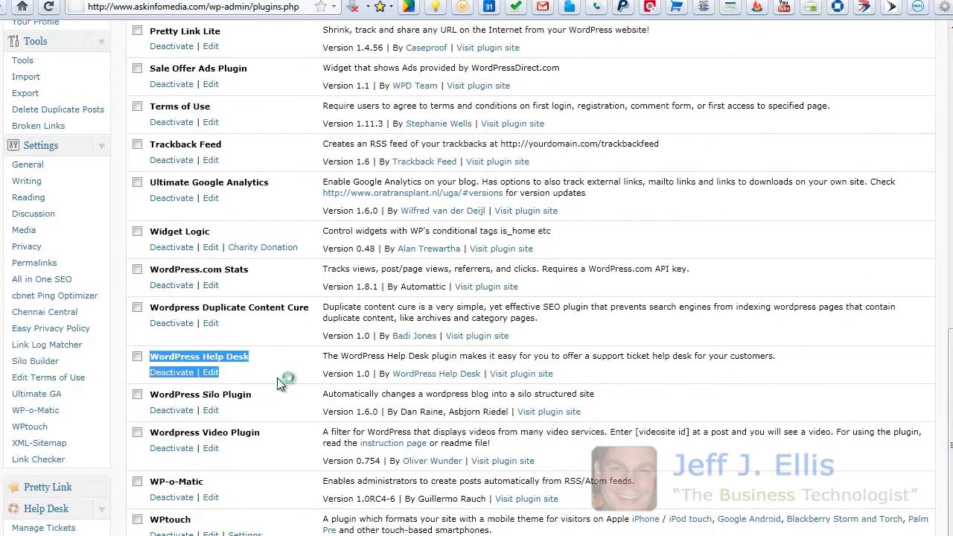
scroll(279, 385, "down", 1)
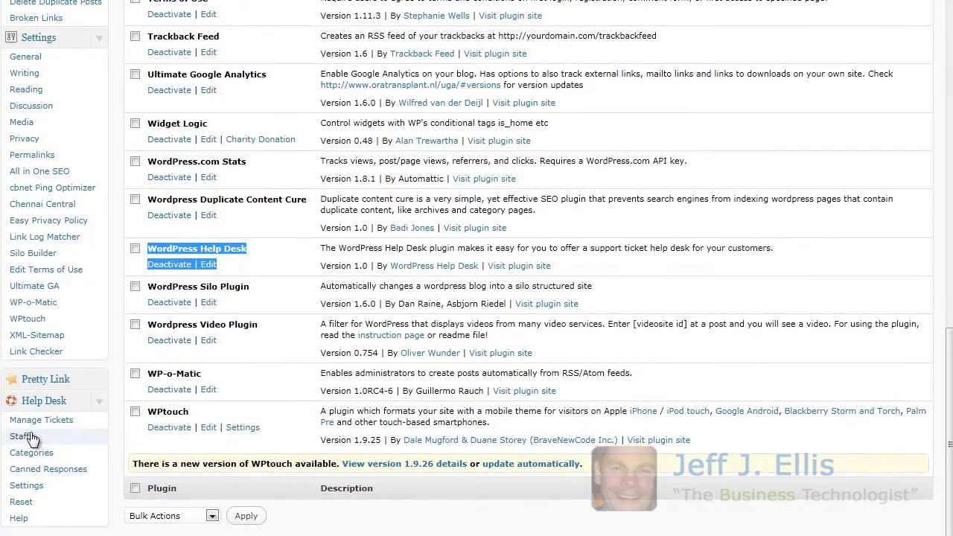
Validate the Help Desk activation key with Update Key and review notification and attachment settings
left_click(36, 487)
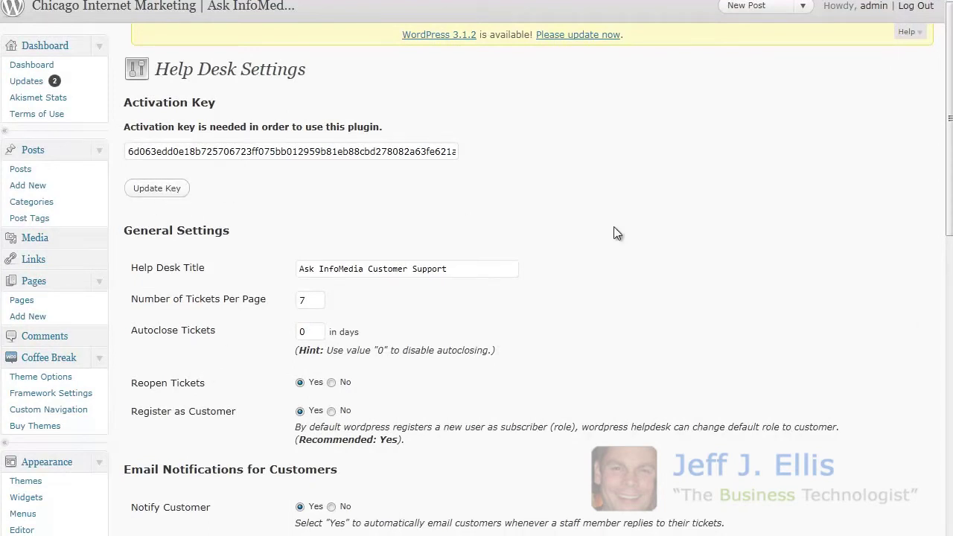
left_click(179, 192)
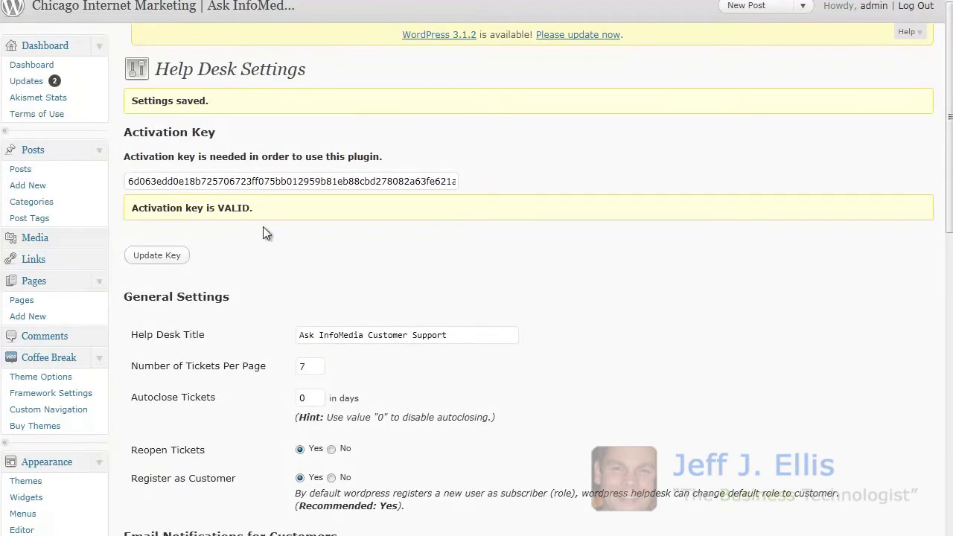
scroll(263, 228, "down", 5)
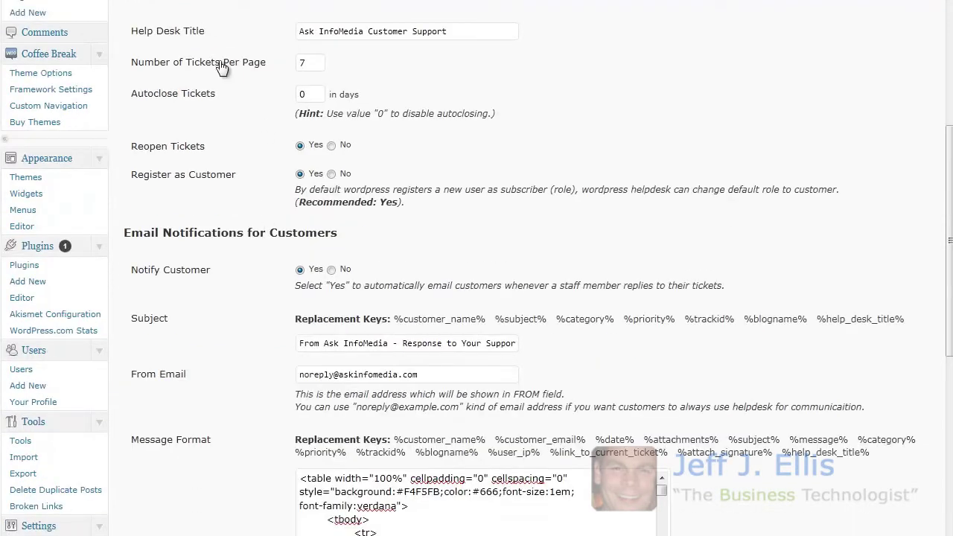
scroll(233, 109, "down", 5)
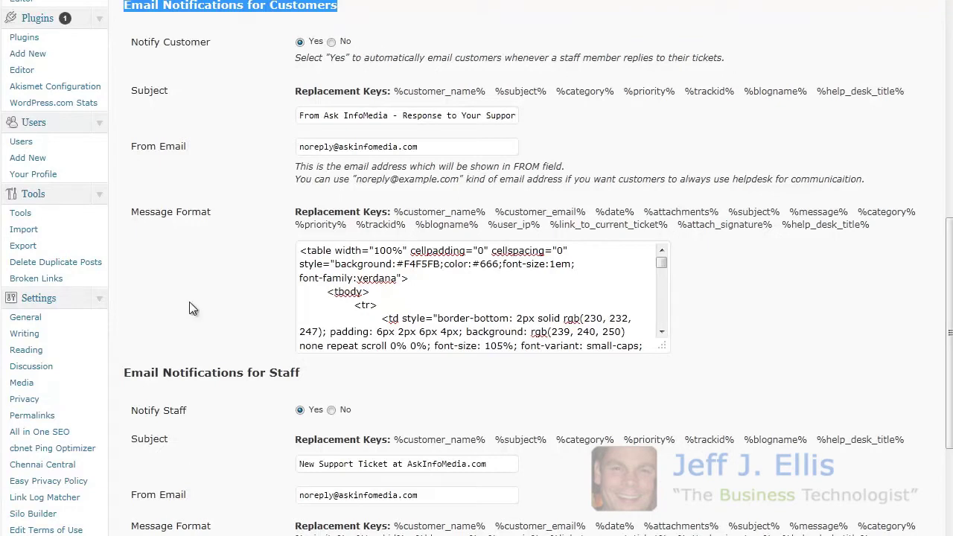
left_click_drag(202, 408, 199, 372)
left_click(246, 417)
scroll(246, 417, "down", 3)
scroll(246, 423, "down", 1)
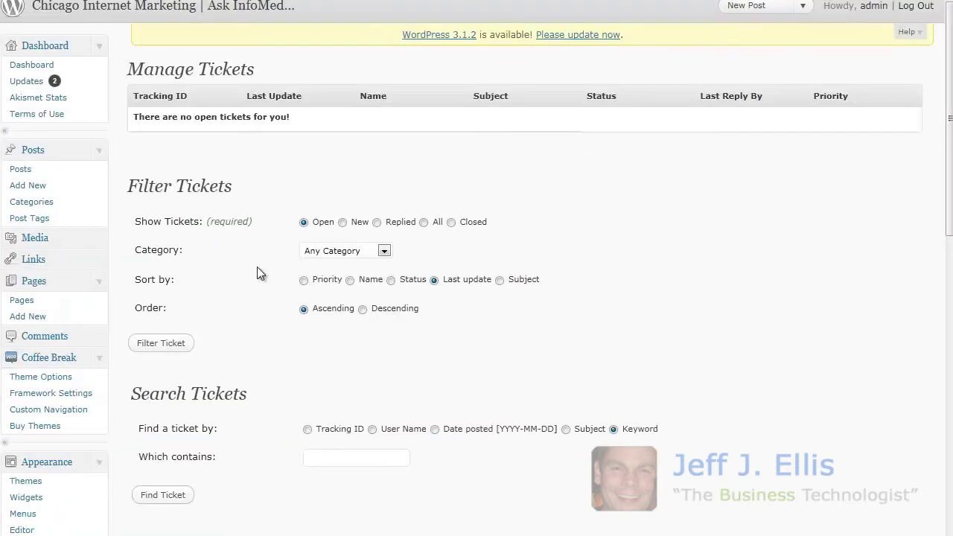
Review Help Desk tickets, staff and categories, trying to move Sales Questions above Technical Support
scroll(257, 267, "down", 7)
scroll(198, 382, "down", 4)
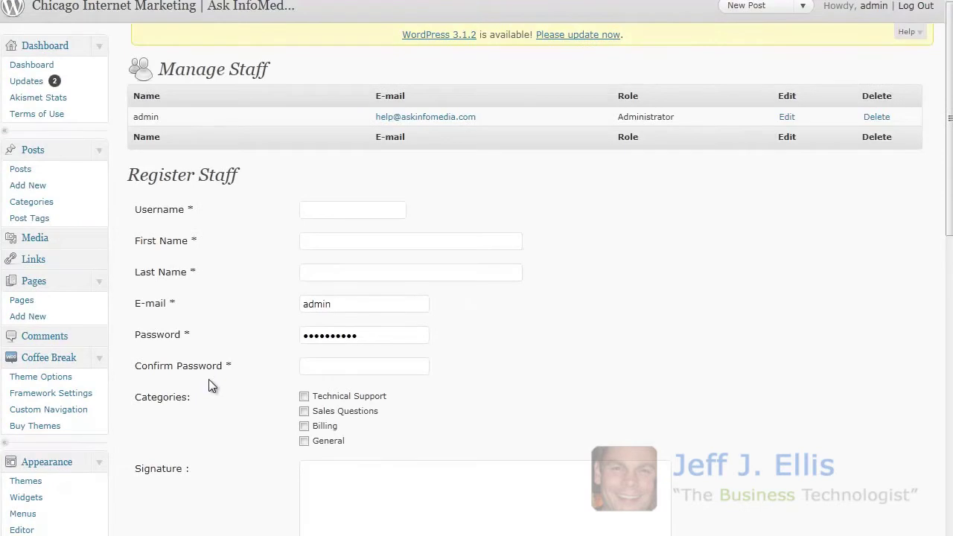
scroll(208, 380, "down", 10)
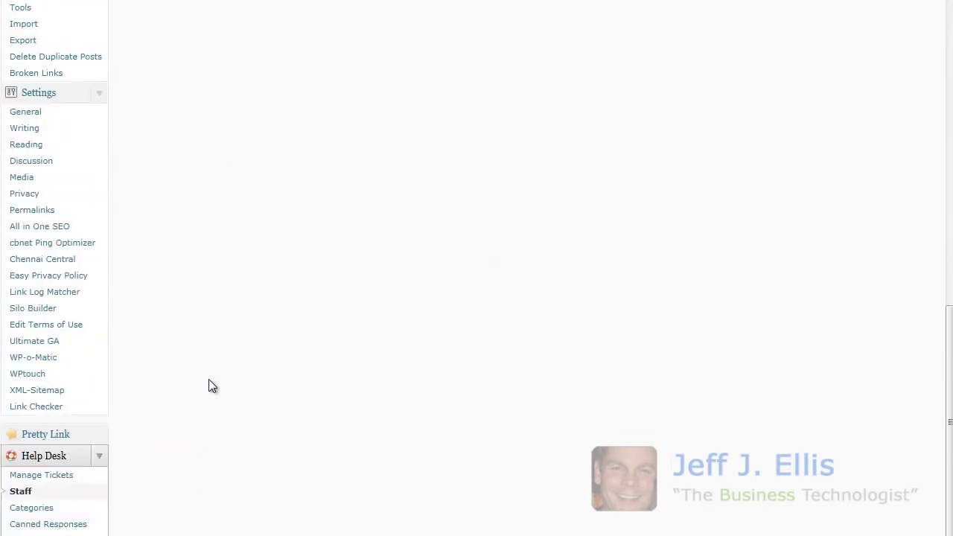
scroll(209, 380, "down", 1)
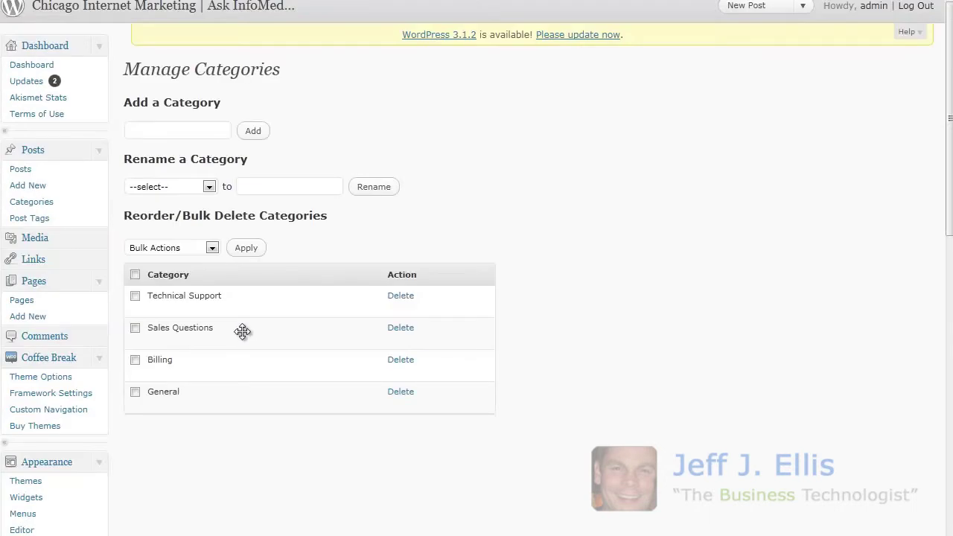
left_click_drag(213, 336, 184, 335)
scroll(173, 487, "down", 2)
scroll(200, 368, "down", 10)
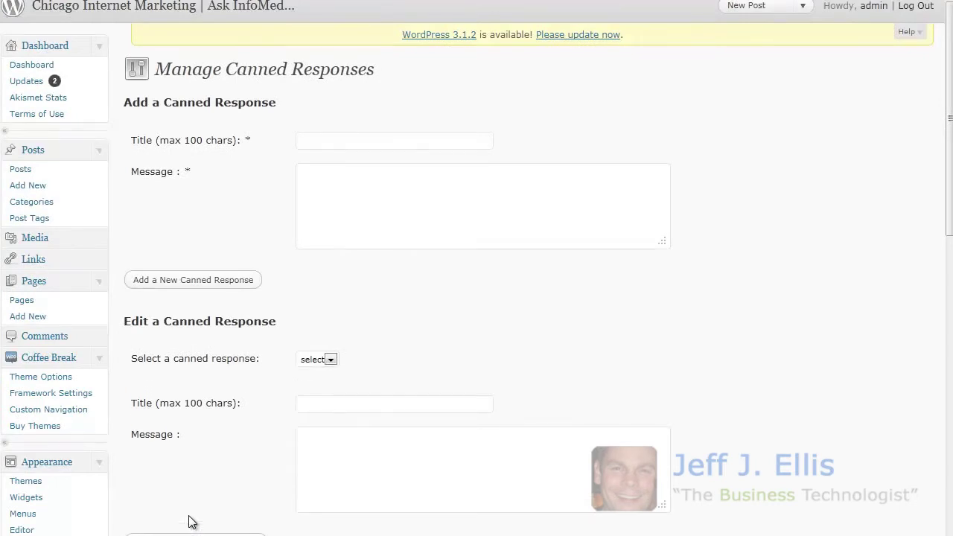
scroll(214, 414, "down", 12)
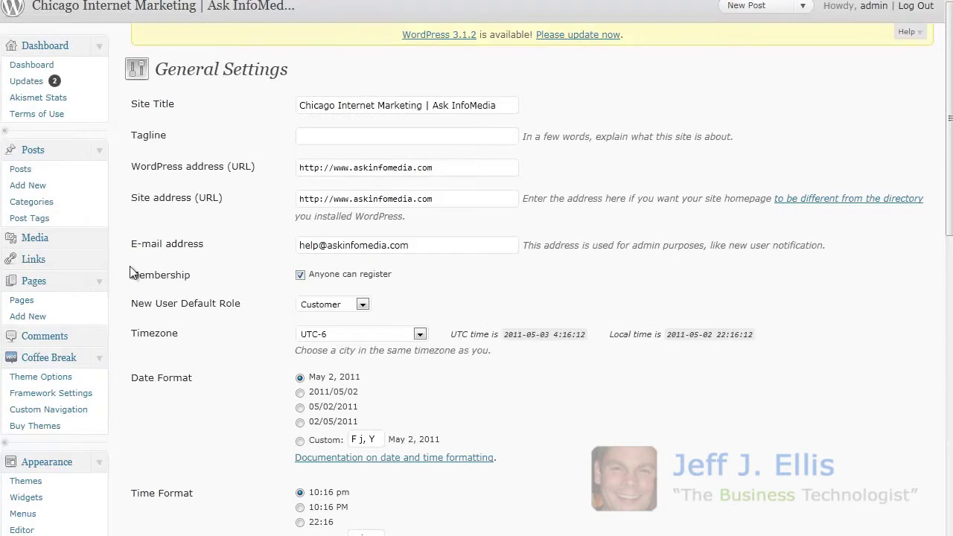
Confirm Membership is open to anyone and keep Customer as the new user default role
left_click_drag(132, 274, 214, 286)
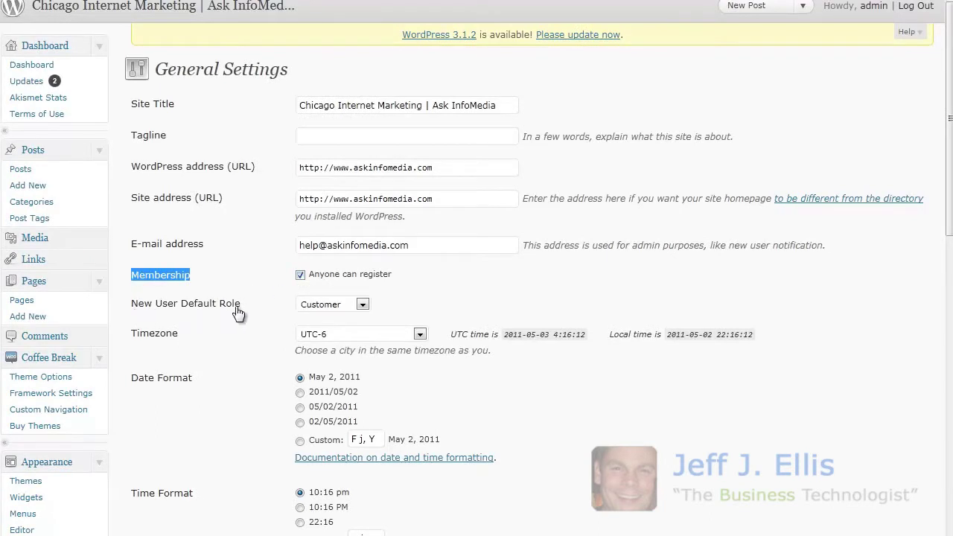
left_click(362, 305)
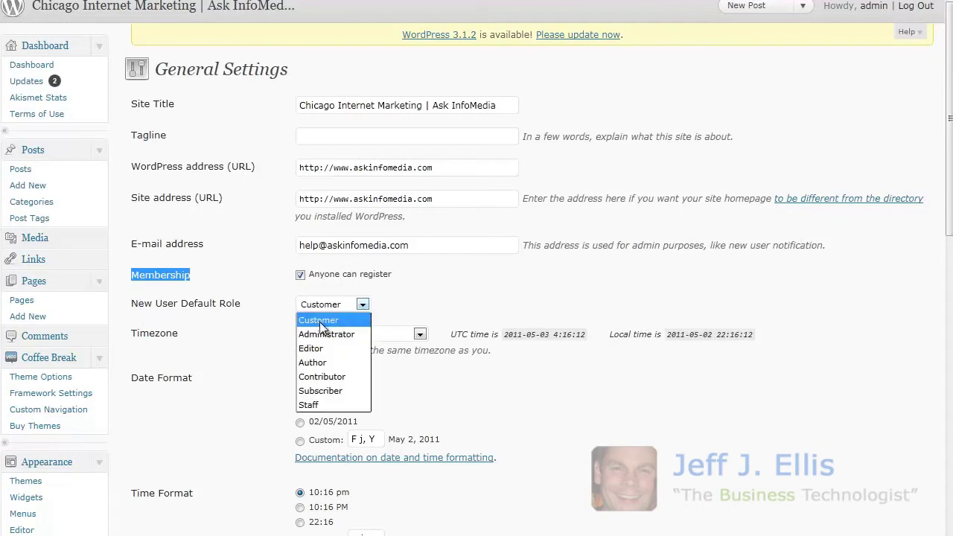
left_click(332, 320)
left_click(385, 308)
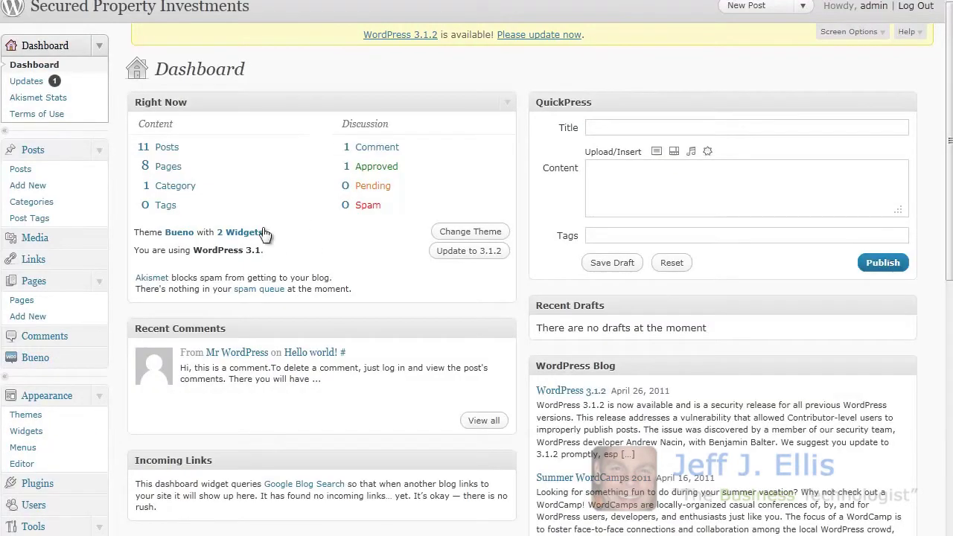
Keep Subscriber as the new-user default role with open registration and save General Settings
scroll(95, 368, "down", 3)
scroll(94, 368, "down", 8)
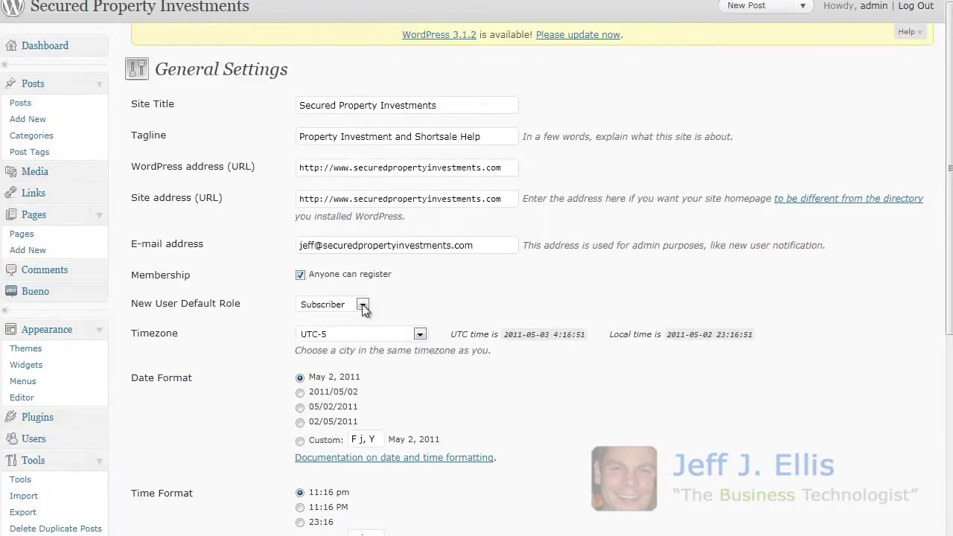
left_click(362, 305)
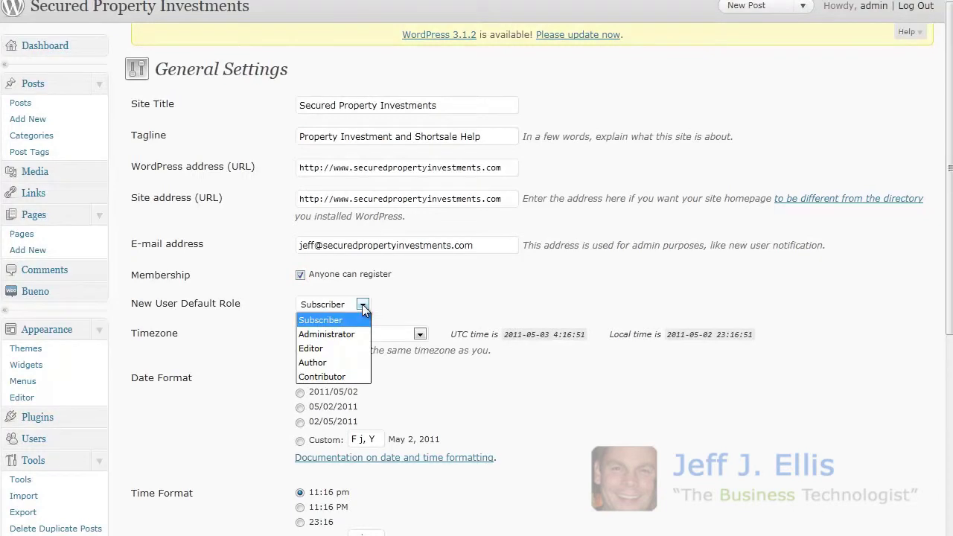
left_click(396, 309)
scroll(394, 305, "down", 3)
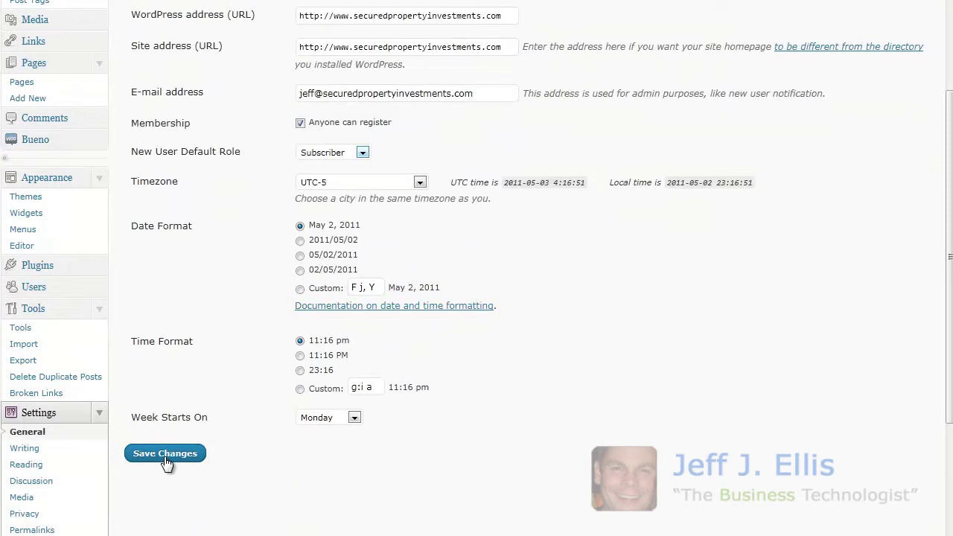
left_click(166, 455)
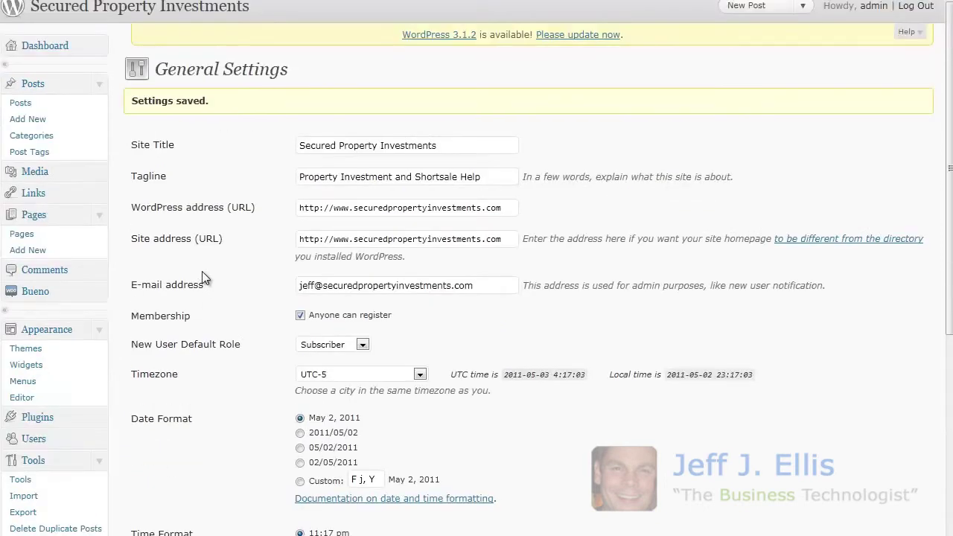
scroll(198, 333, "down", 1)
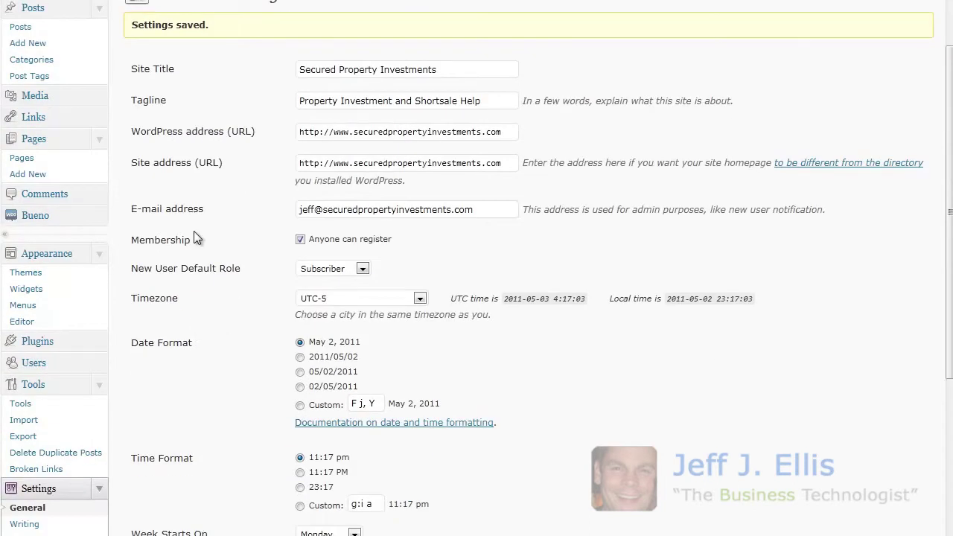
Go from Add New Page to the Pages list and locate the Help Desk page
left_click(28, 175)
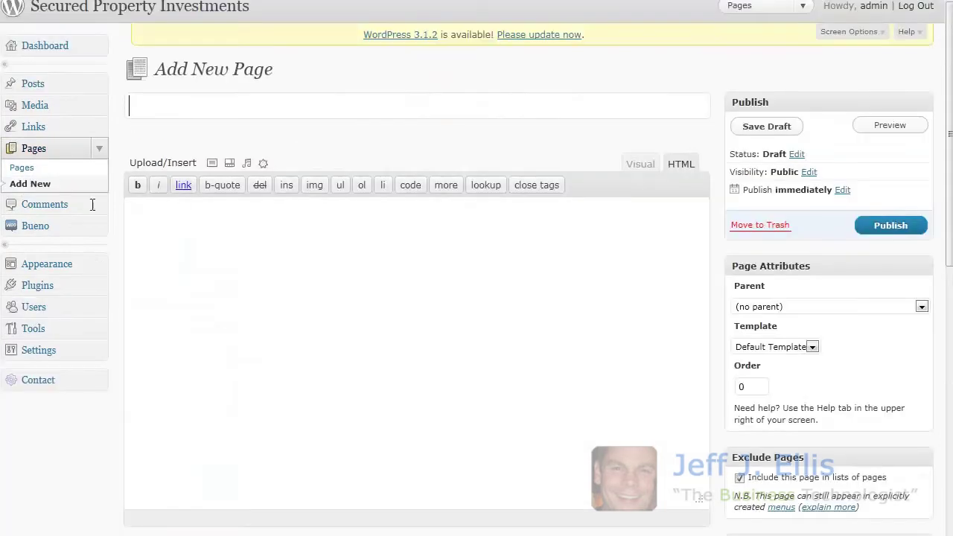
left_click(20, 237)
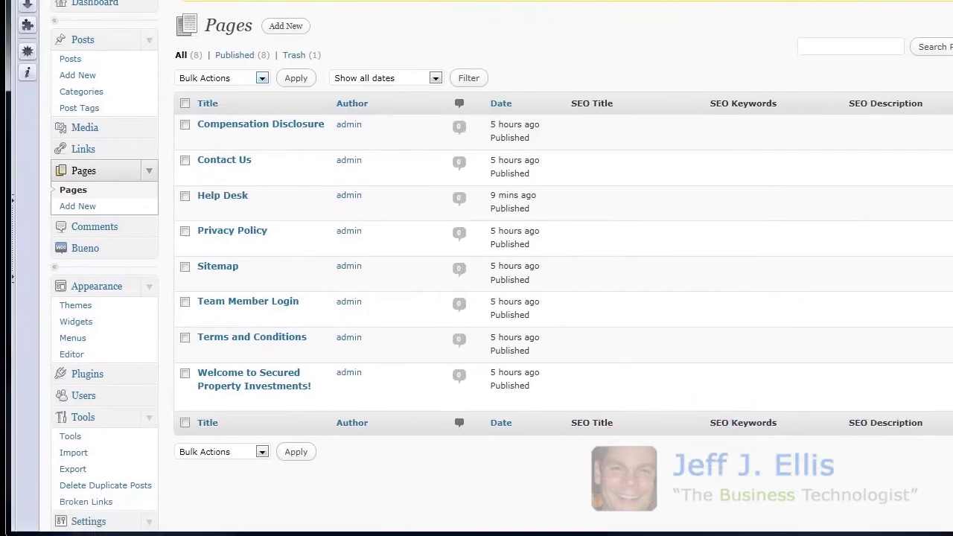
mouse_move(212, 211)
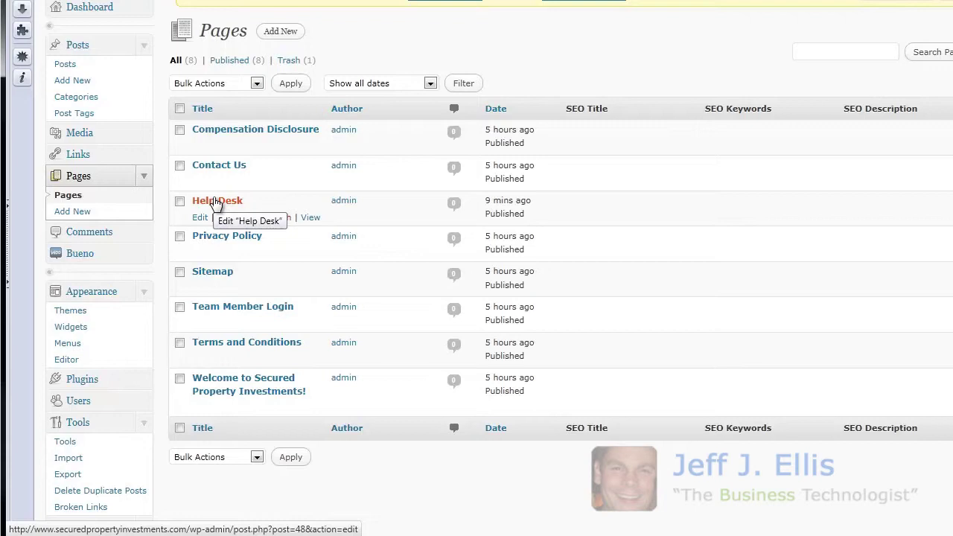
Open the Help Desk page in the editor and save its login text
left_click(214, 202)
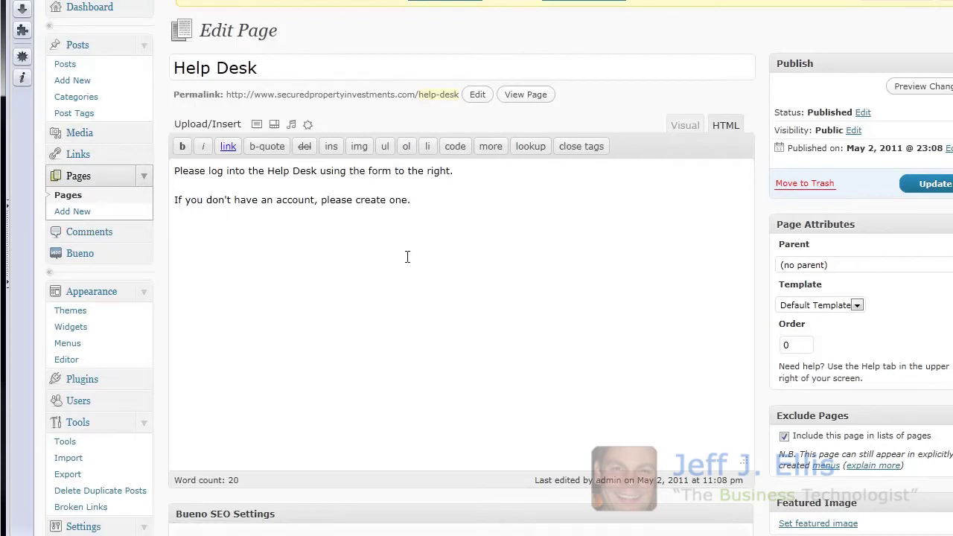
left_click(932, 183)
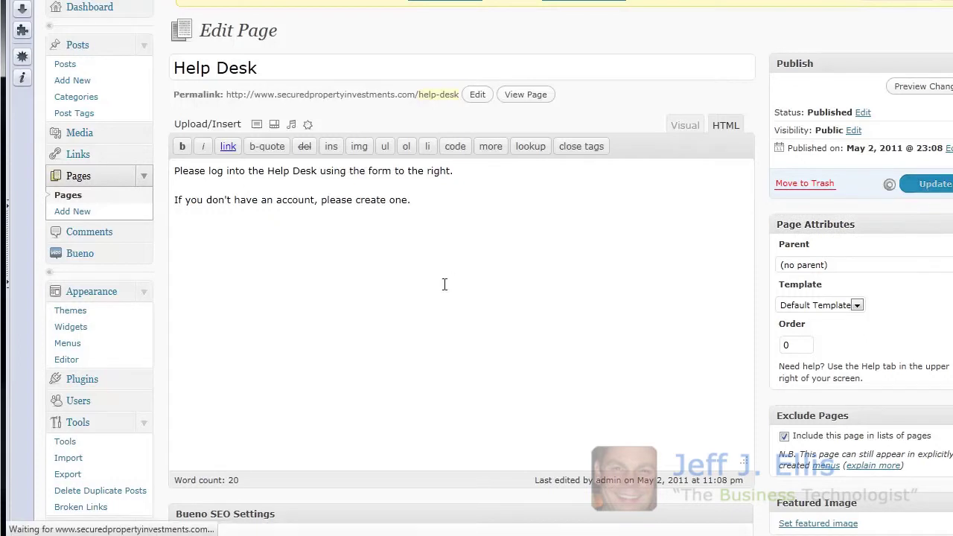
scroll(446, 281, "down", 3)
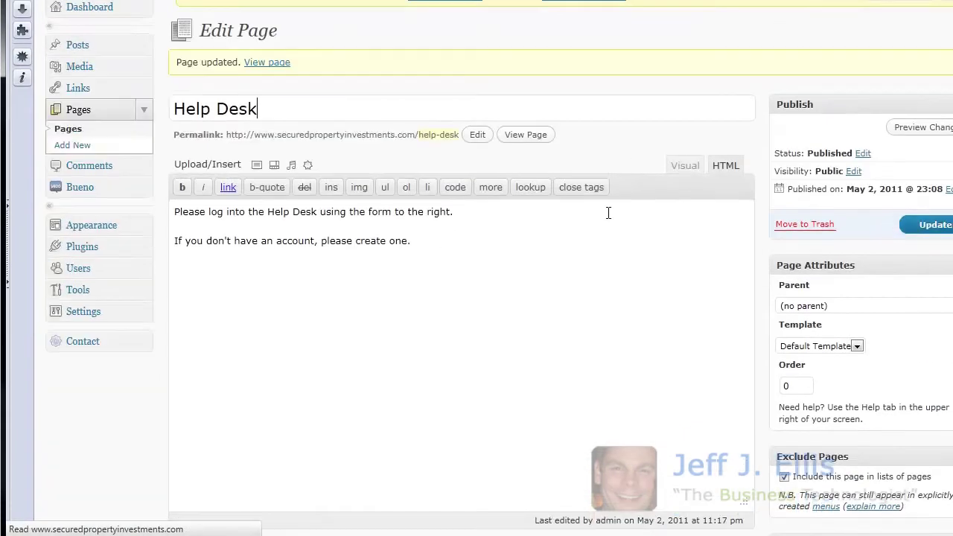
scroll(718, 132, "up", 3)
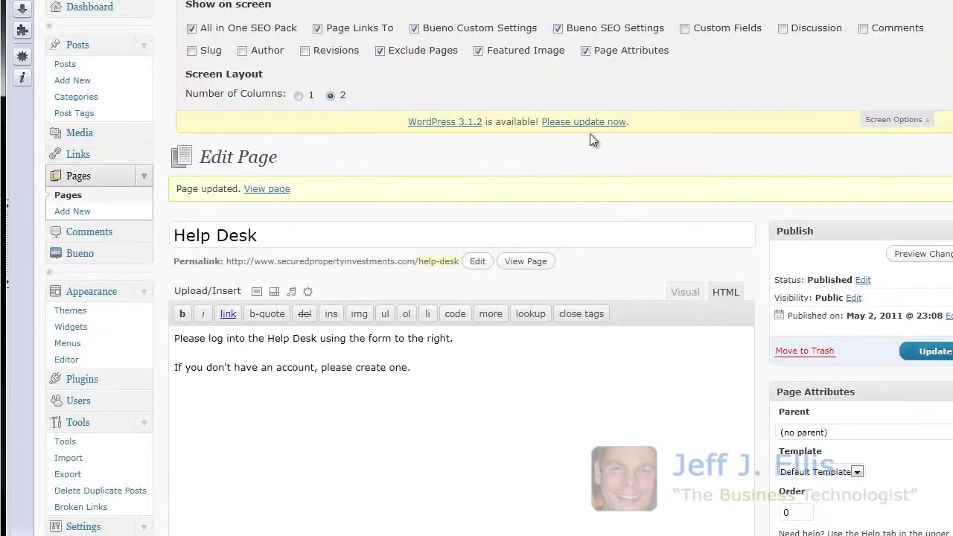
Turn off comments and trackbacks for the Help Desk page and update it
left_click(783, 29)
scroll(619, 198, "down", 5)
scroll(619, 198, "down", 4)
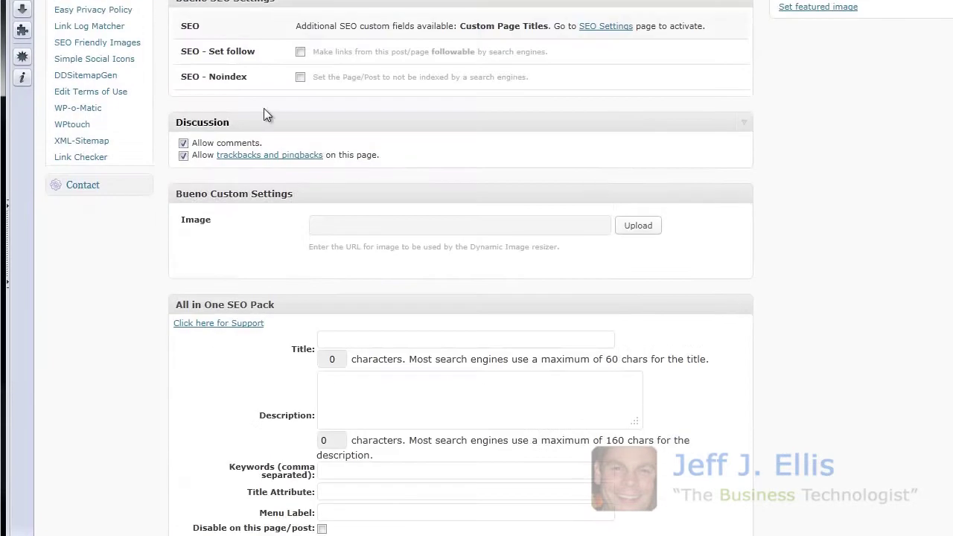
left_click(183, 142)
left_click(184, 152)
scroll(684, 206, "up", 10)
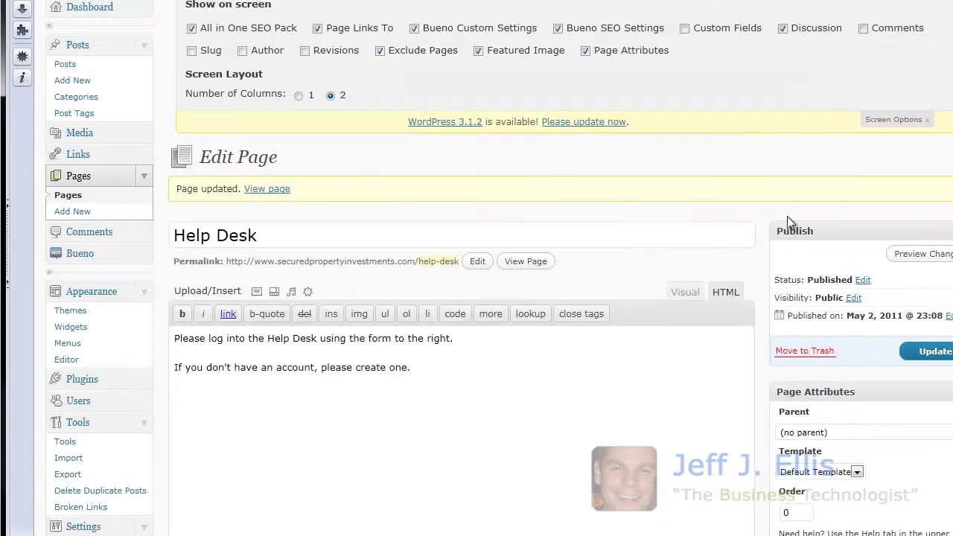
left_click(907, 351)
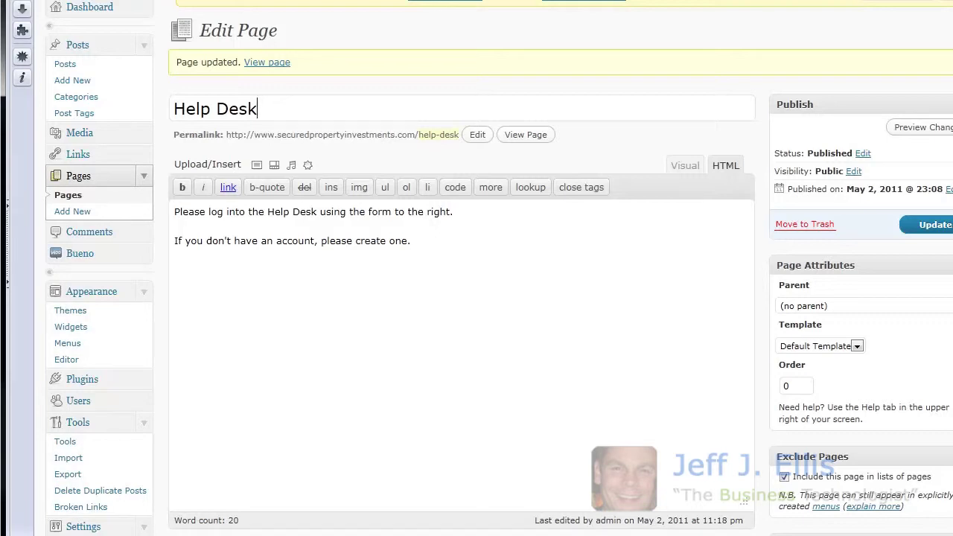
left_click(106, 387)
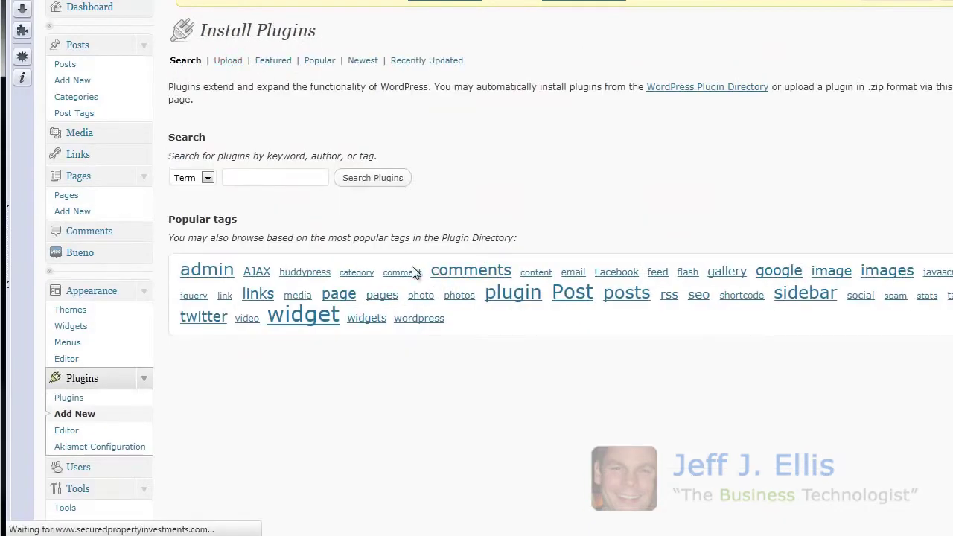
Upload login-with-ajax.zip, install it, and activate the Login With Ajax plugin
left_click(286, 144)
left_click(69, 4)
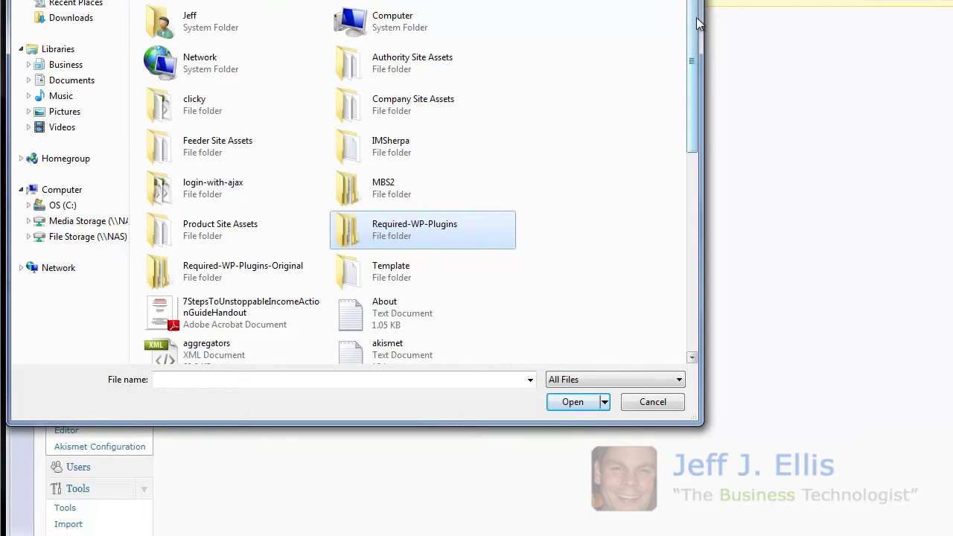
left_click_drag(695, 30, 696, 154)
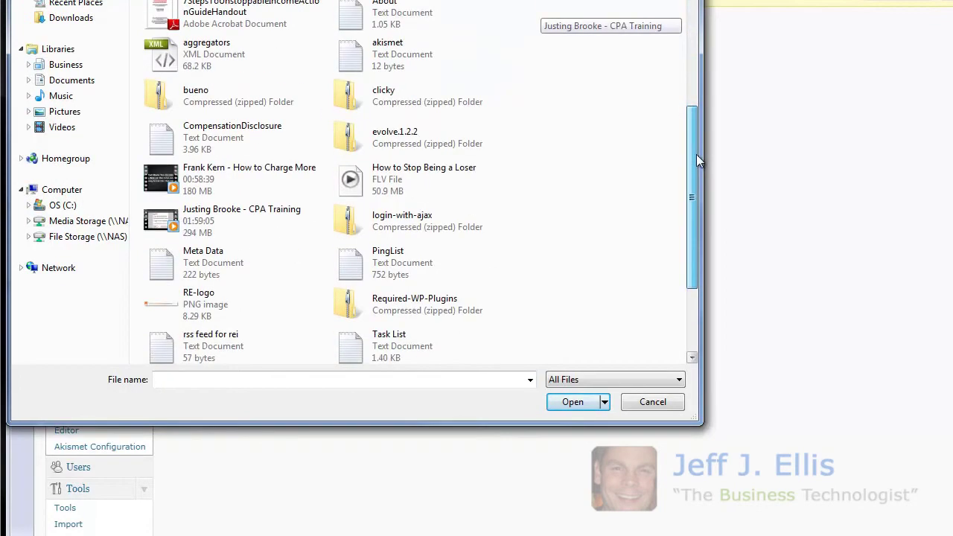
double_click(363, 228)
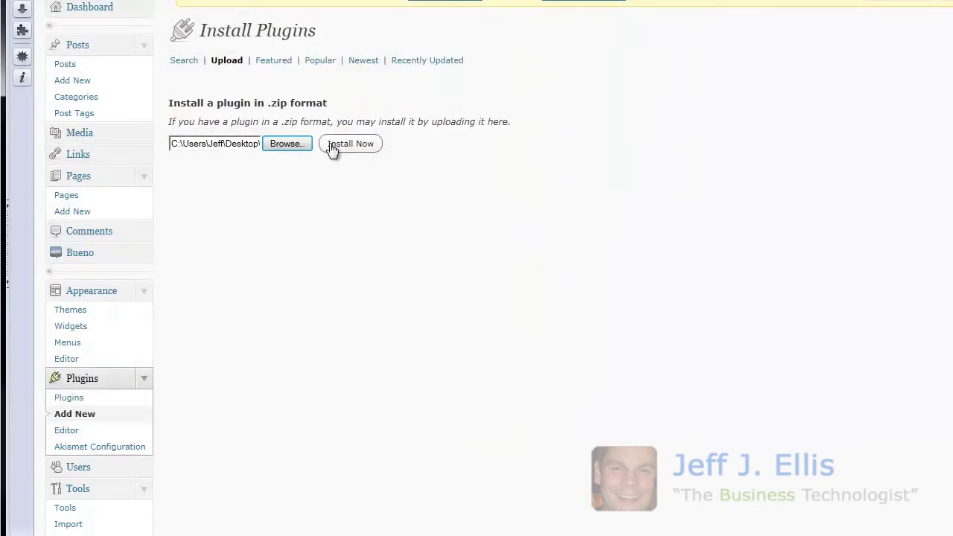
left_click(330, 146)
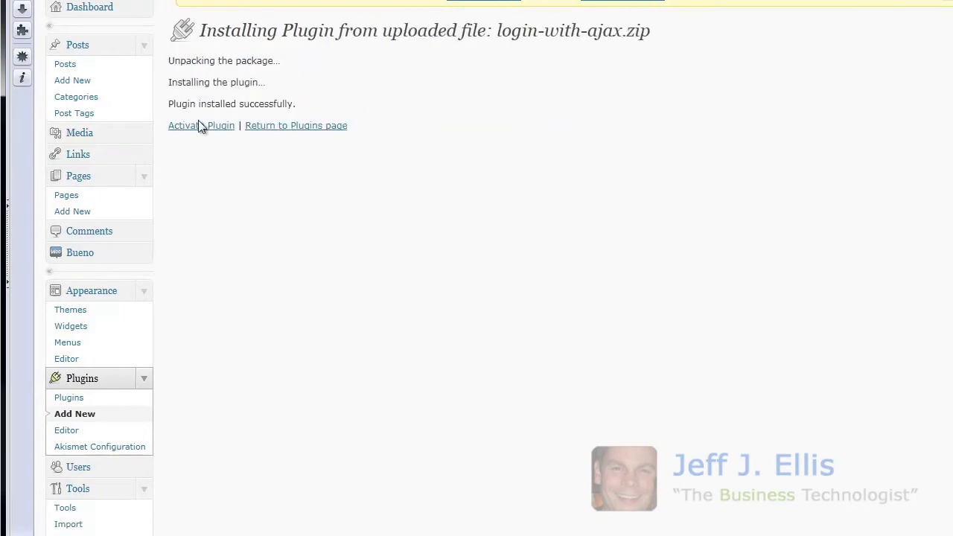
left_click(204, 131)
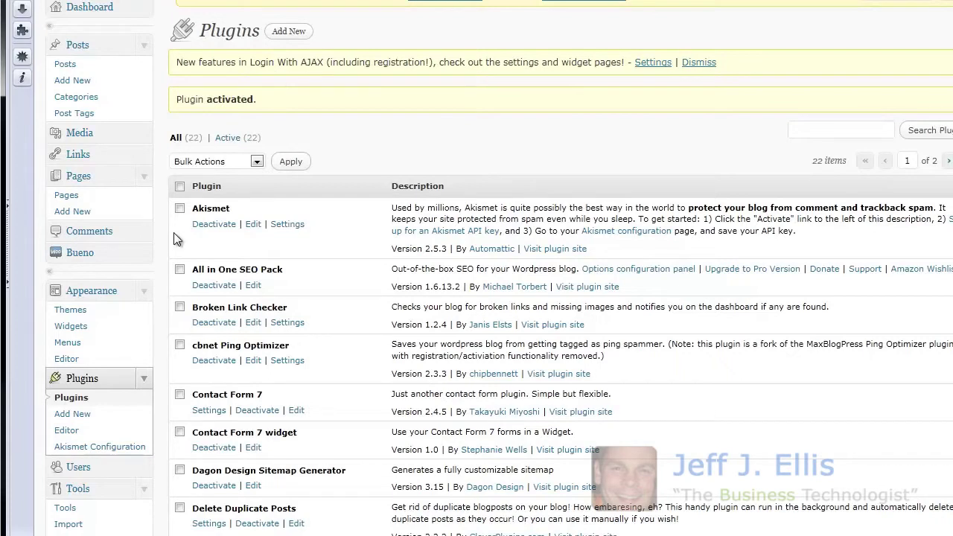
Add Login With Ajax to the Sidebar above Recent Posts with AJAX Registration and the _notes template
left_click(70, 328)
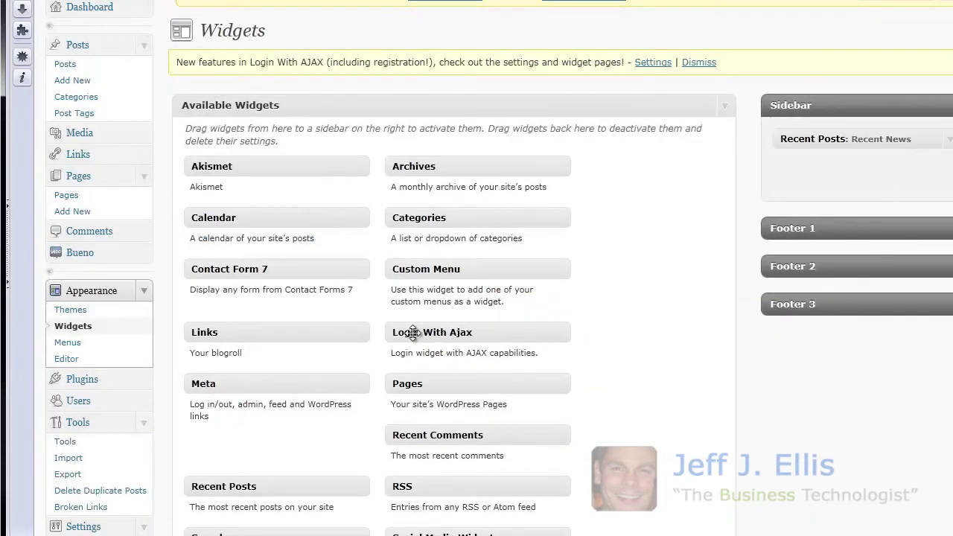
left_click_drag(413, 333, 804, 138)
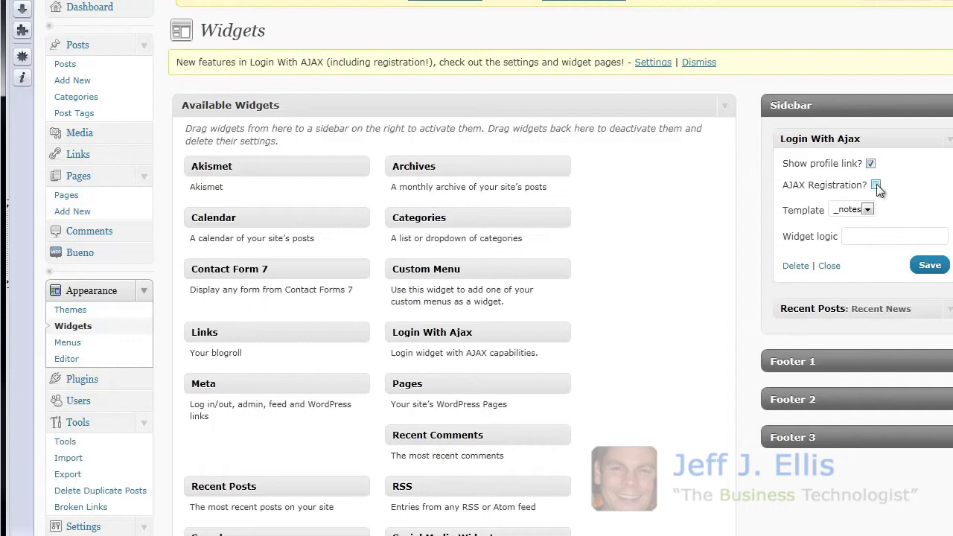
left_click(876, 185)
left_click(868, 211)
left_click(868, 222)
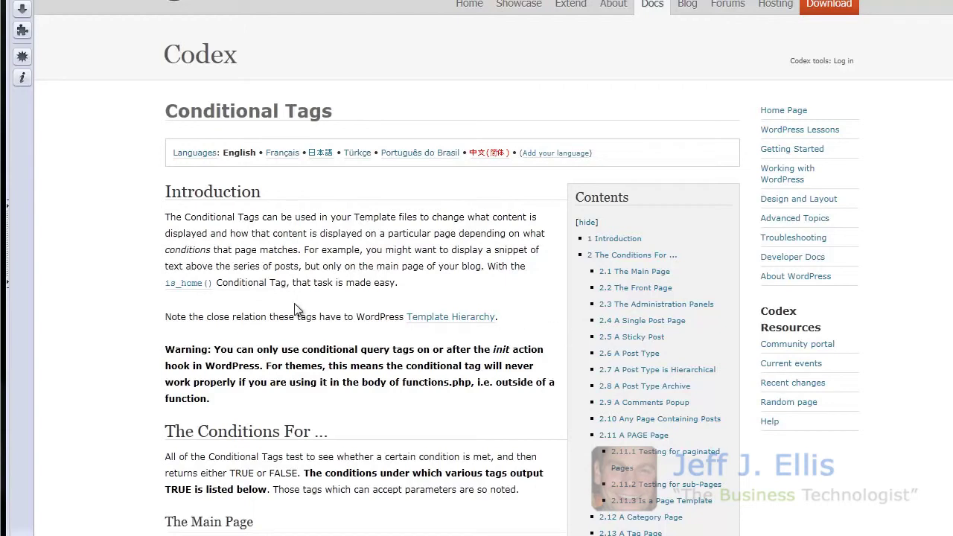
Scroll the Conditional Tags page to 'A PAGE Page' and select the is_page( '42' ) example line
scroll(273, 296, "down", 10)
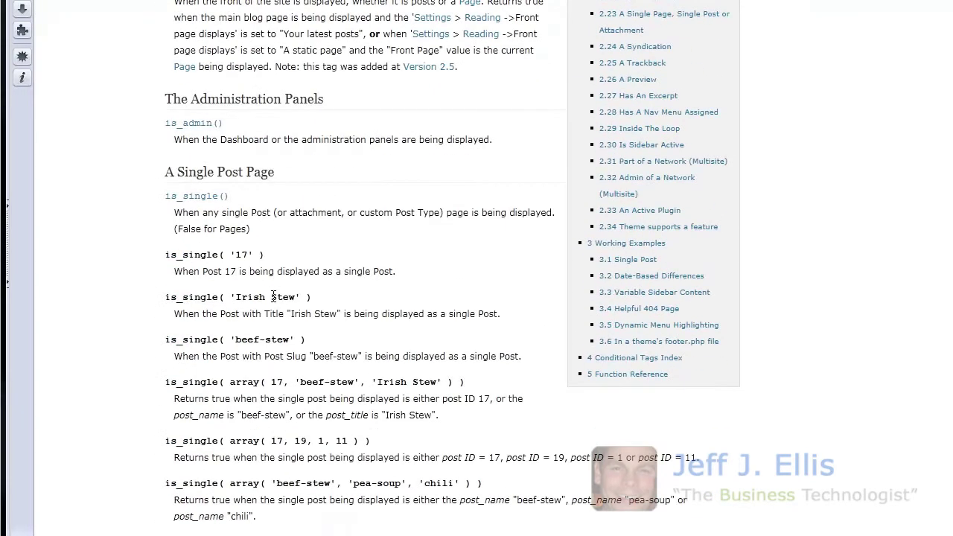
scroll(273, 296, "down", 8)
scroll(272, 300, "down", 8)
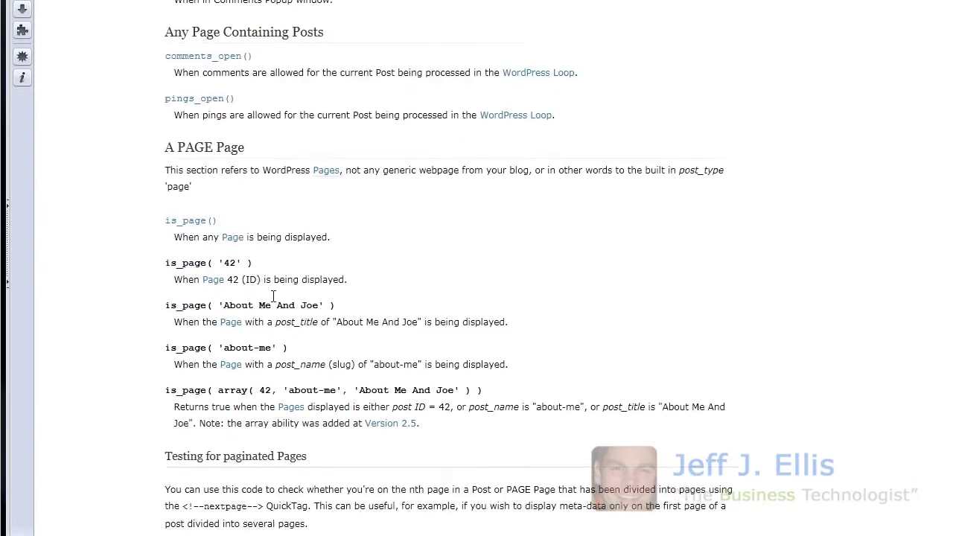
scroll(273, 301, "down", 2)
left_click_drag(165, 25, 248, 157)
left_click(248, 157)
left_click_drag(240, 254, 165, 255)
key("ctrl+c")
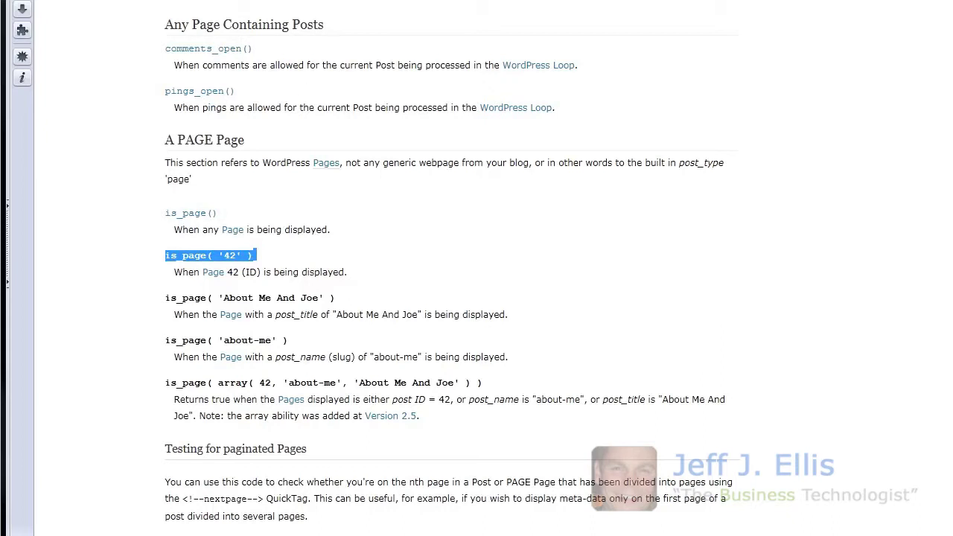
Set the Login With Ajax widget logic to is_page( '48' ) and save the widget
key("alt+Tab")
left_click(860, 238)
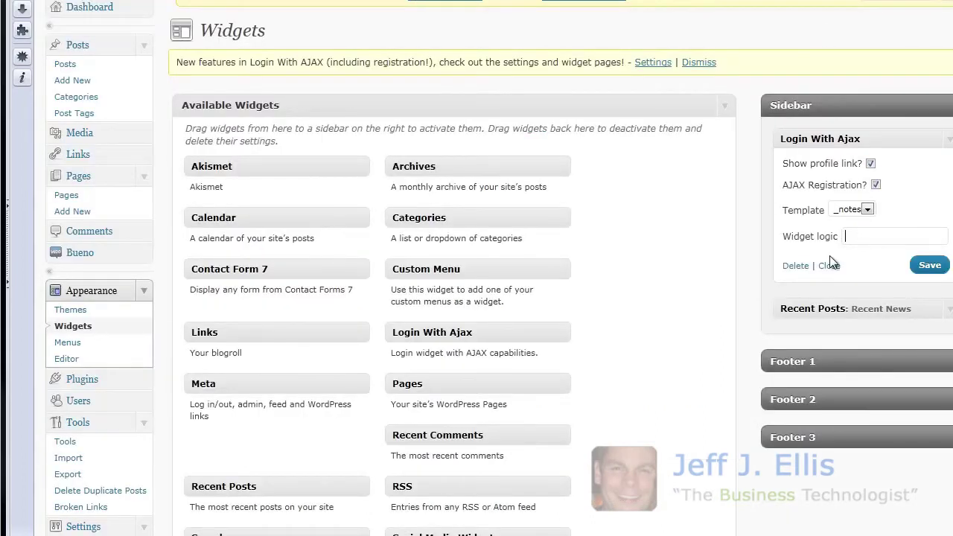
key("ctrl+v")
left_click(901, 236)
key("BackSpace")
type("8")
left_click(930, 267)
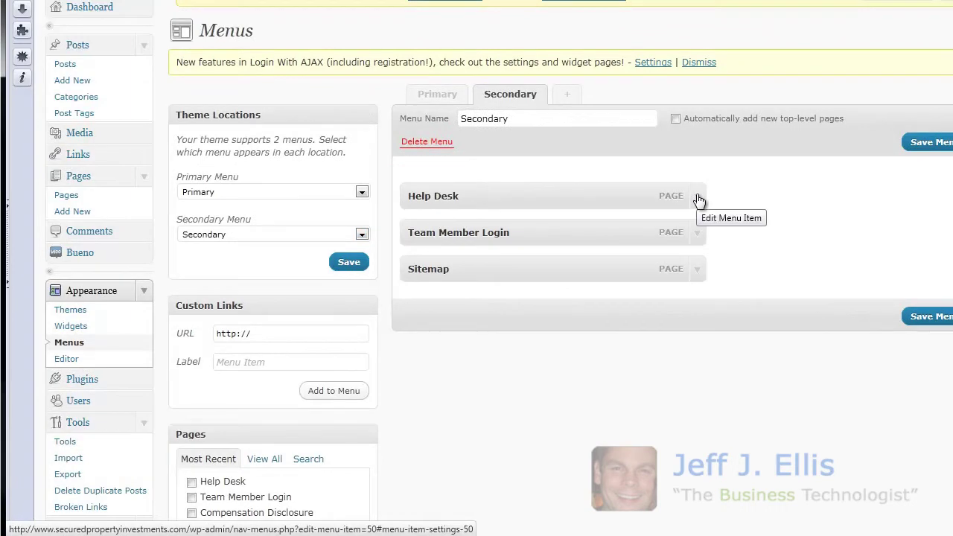
Remove the existing Help Desk item from the Secondary menu
left_click(697, 197)
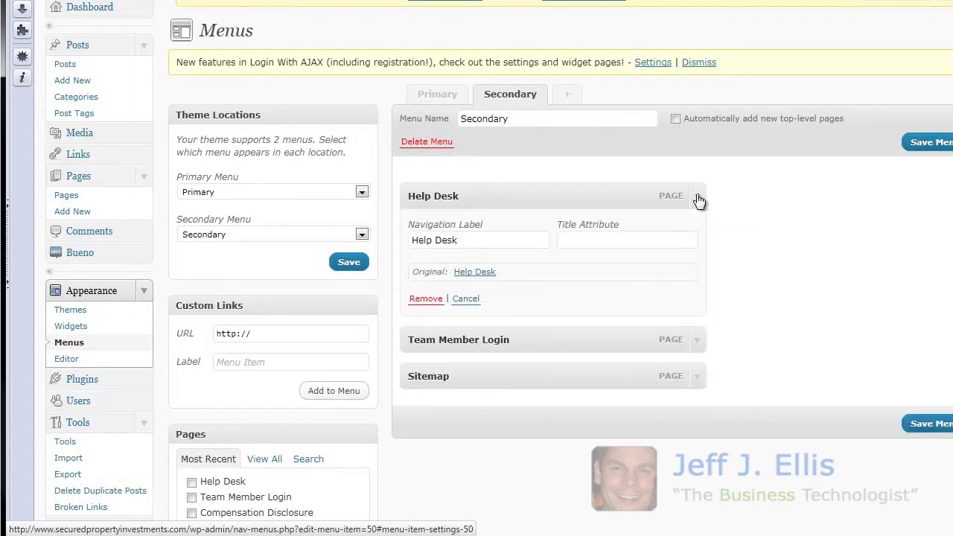
left_click(420, 298)
scroll(483, 348, "down", 3)
scroll(481, 346, "up", 1)
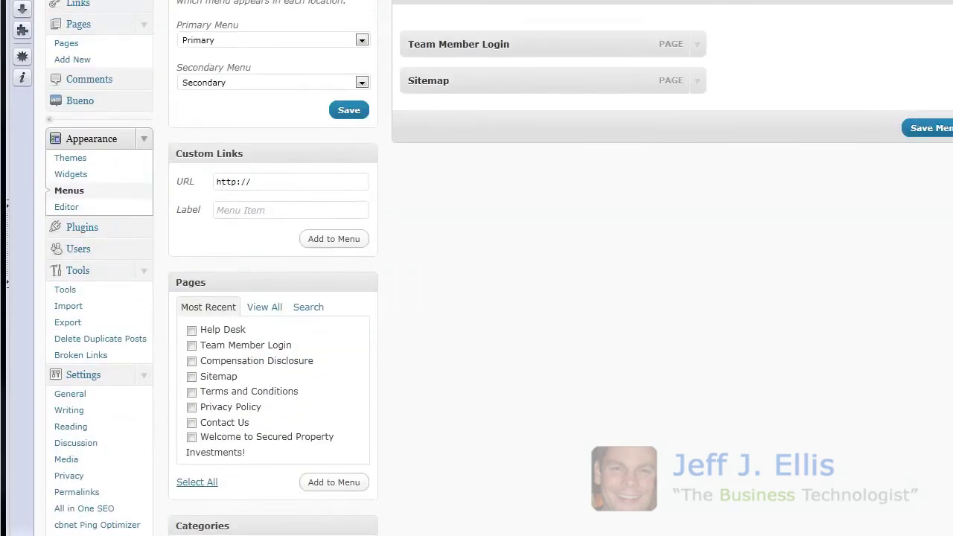
scroll(480, 30, "up", 2)
scroll(483, 44, "down", 3)
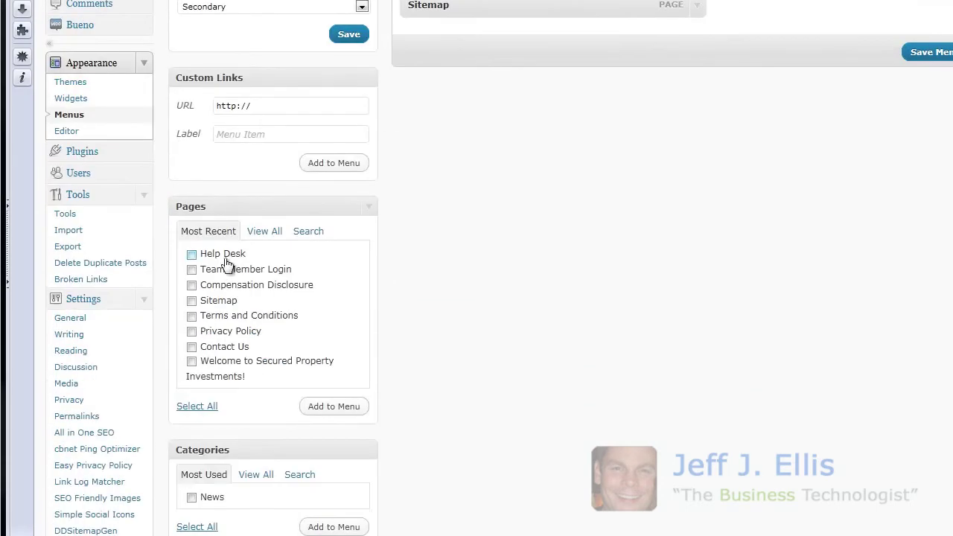
Add the Help Desk page to the menu, drag it to the top, and save the menu
left_click(191, 254)
left_click(334, 406)
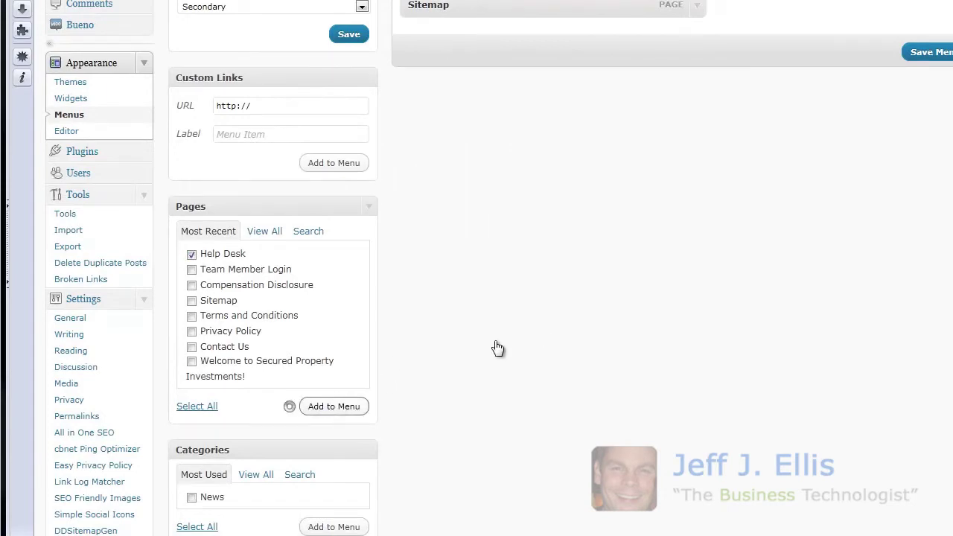
scroll(536, 327, "up", 3)
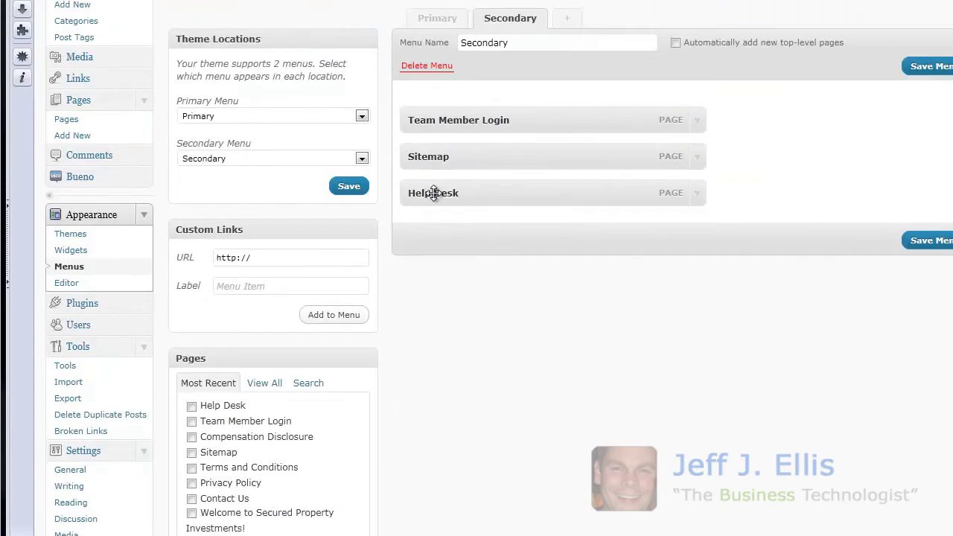
left_click_drag(436, 187, 431, 102)
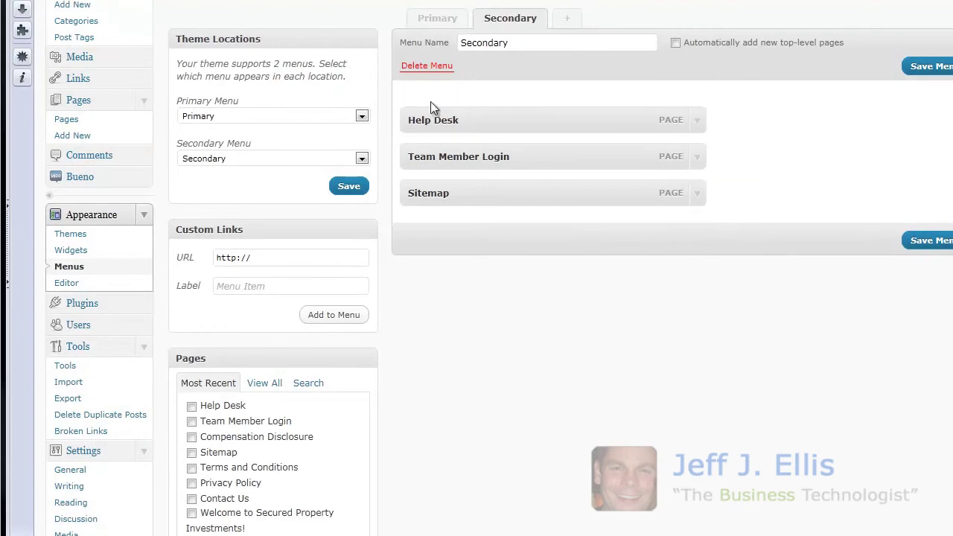
left_click(927, 241)
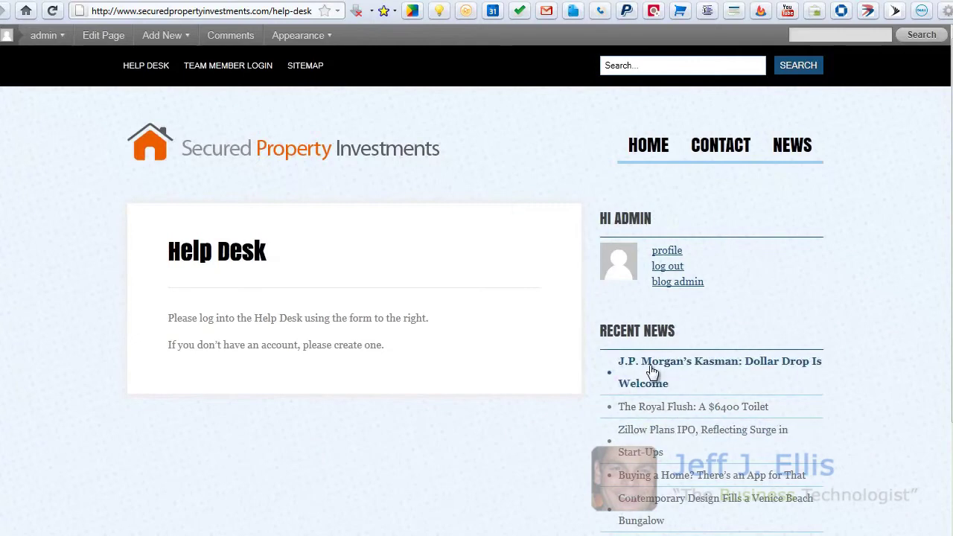
Compare the Contact Us and Help Desk sidebars, then log out through the widget's log out link
left_click(721, 145)
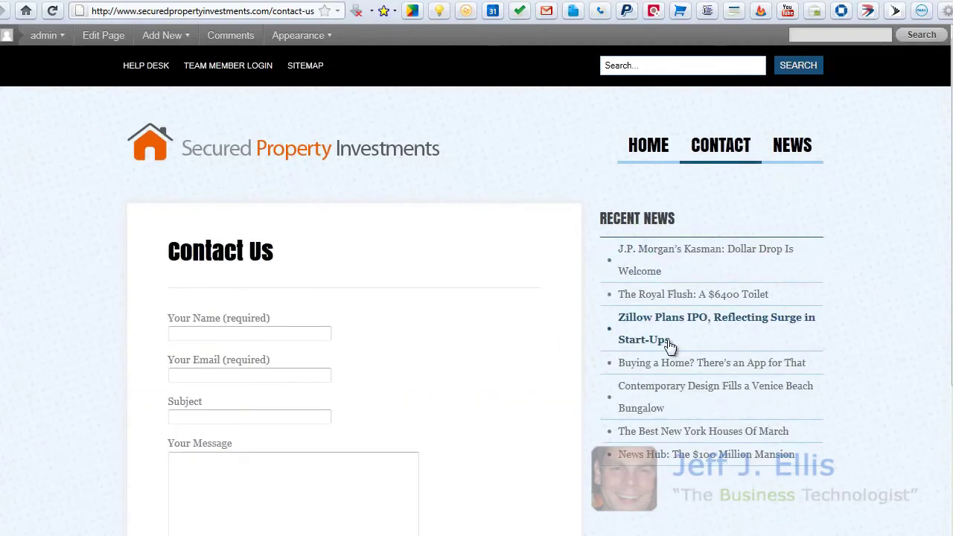
left_click(145, 66)
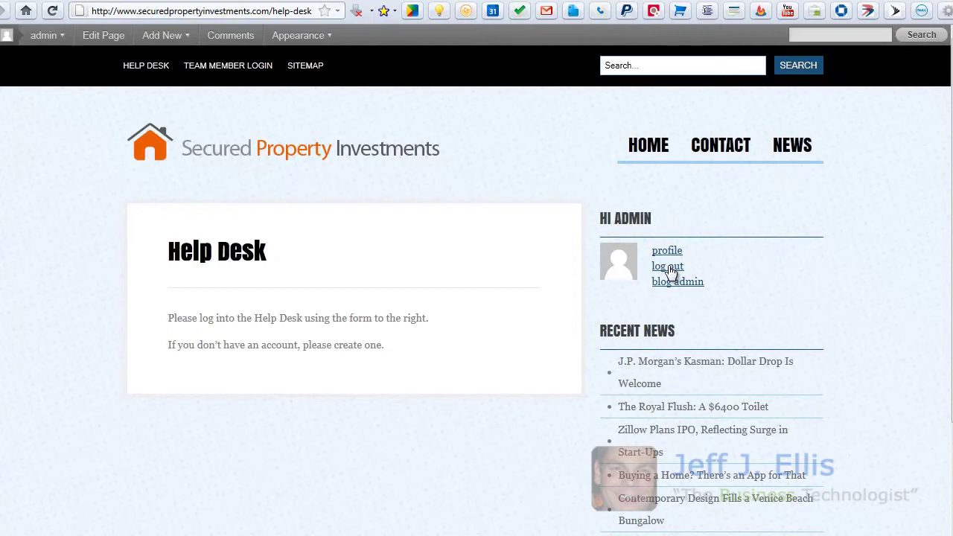
left_click(669, 270)
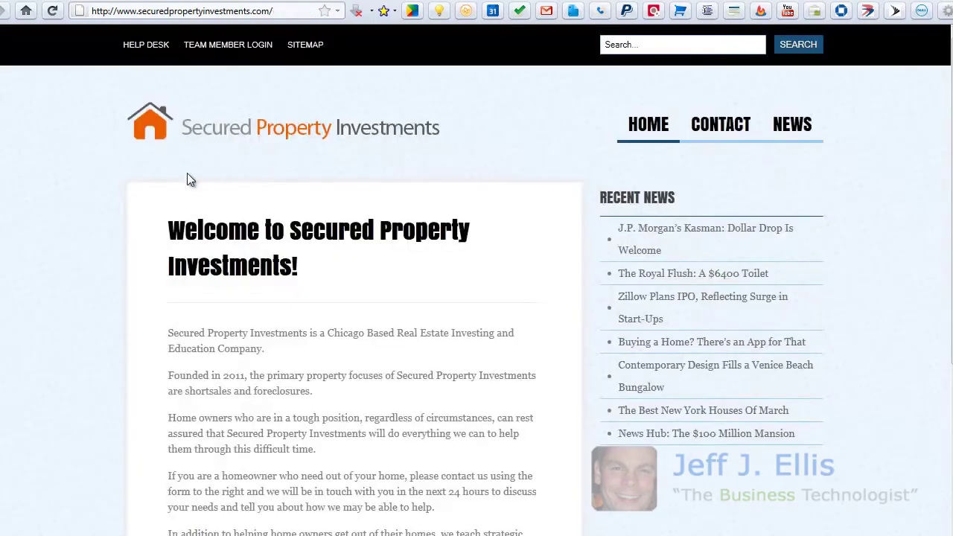
On the logged-out Help Desk page, try the widget's Register pop-up, close it, and log back in
left_click(146, 46)
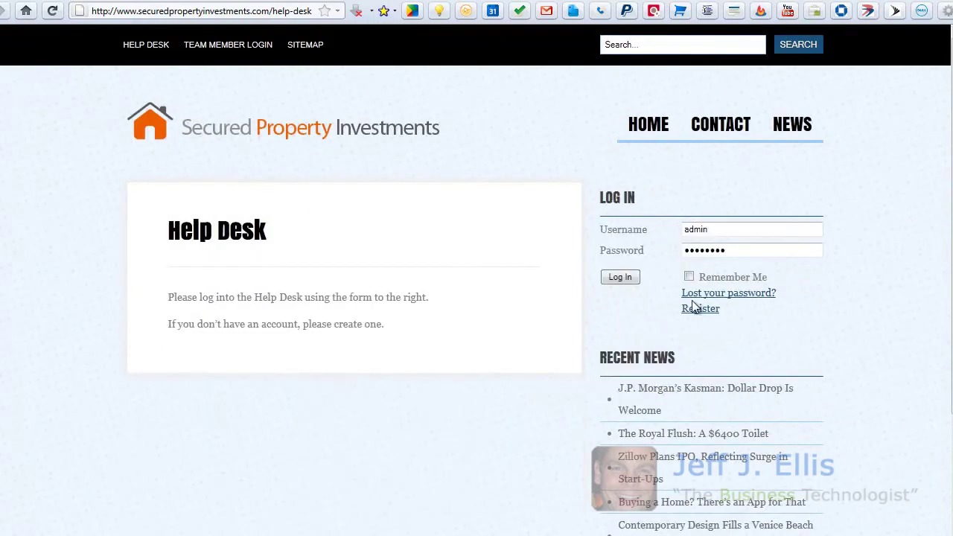
left_click(703, 228)
left_click(744, 249)
left_click(688, 312)
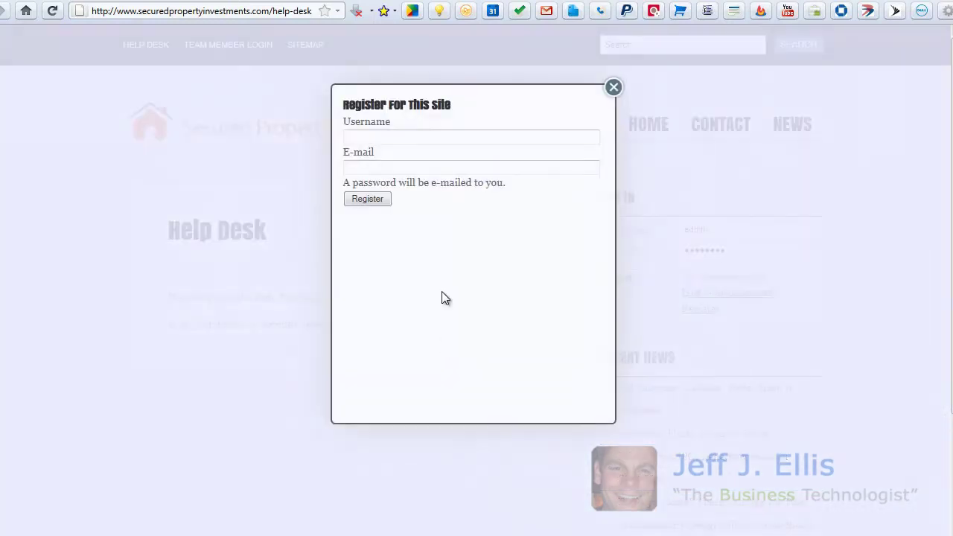
left_click(376, 135)
left_click(613, 87)
left_click(614, 87)
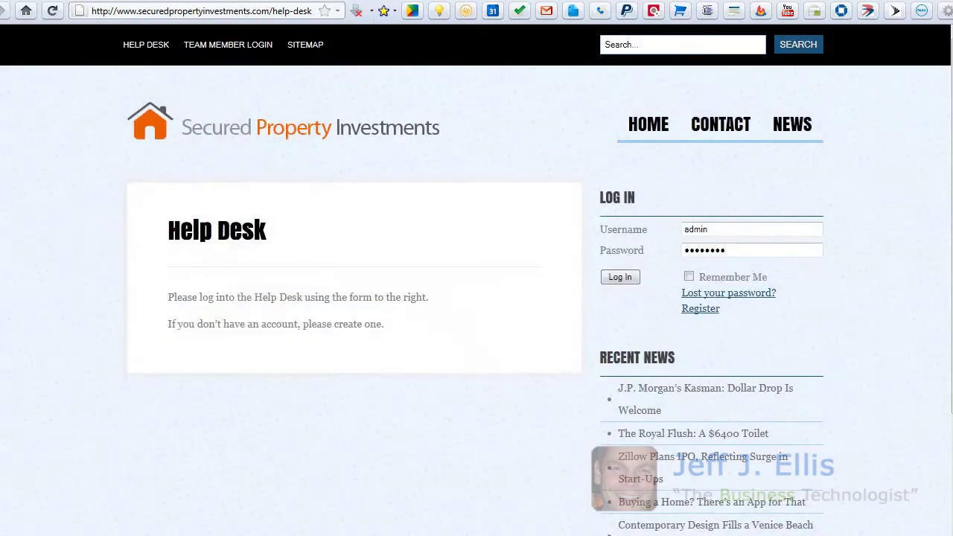
left_click(631, 280)
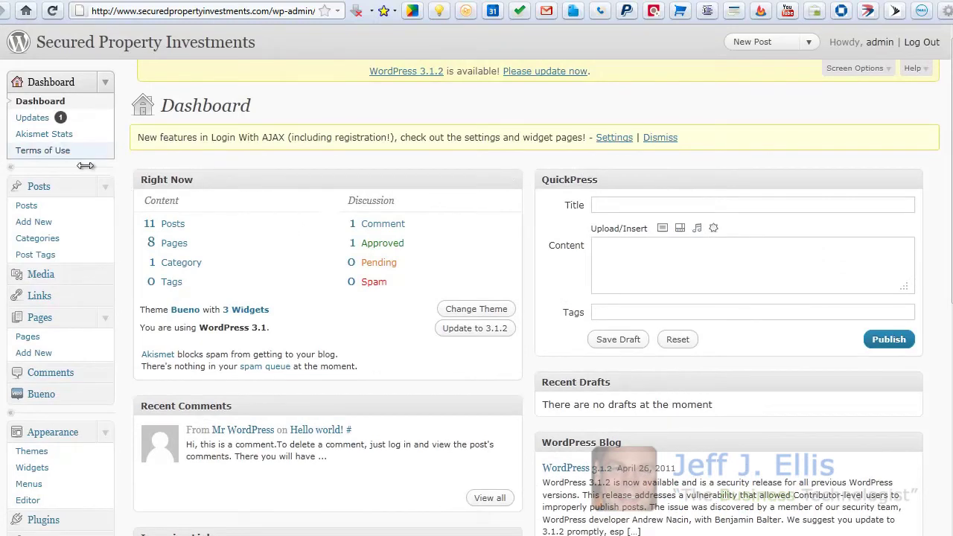
scroll(88, 172, "down", 2)
scroll(123, 204, "down", 3)
scroll(123, 204, "up", 5)
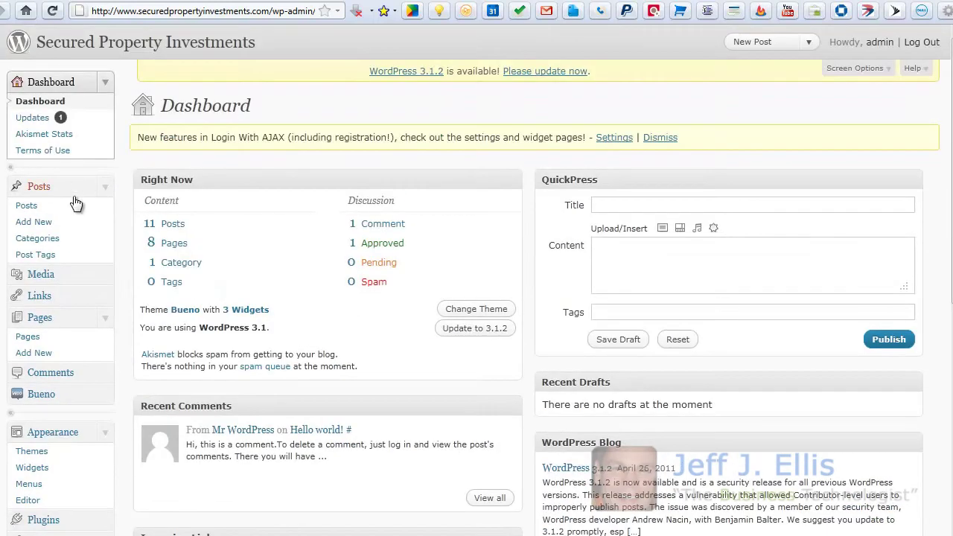
scroll(67, 212, "down", 3)
scroll(62, 232, "down", 2)
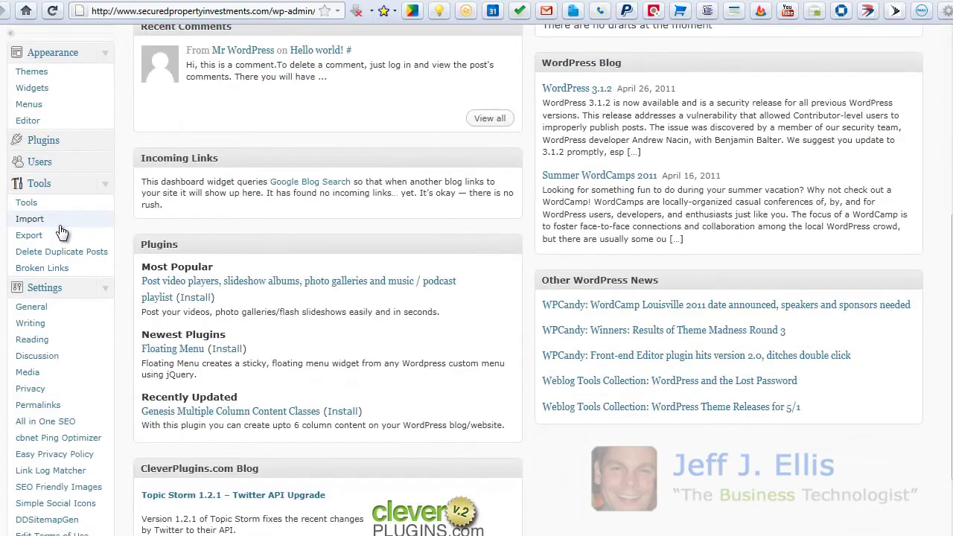
scroll(63, 176, "down", 1)
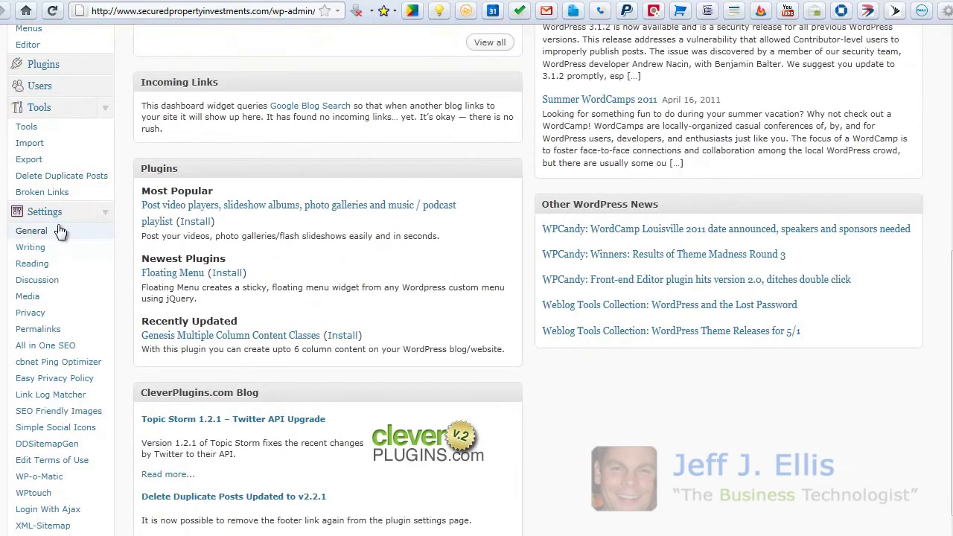
scroll(62, 179, "down", 2)
scroll(60, 231, "up", 2)
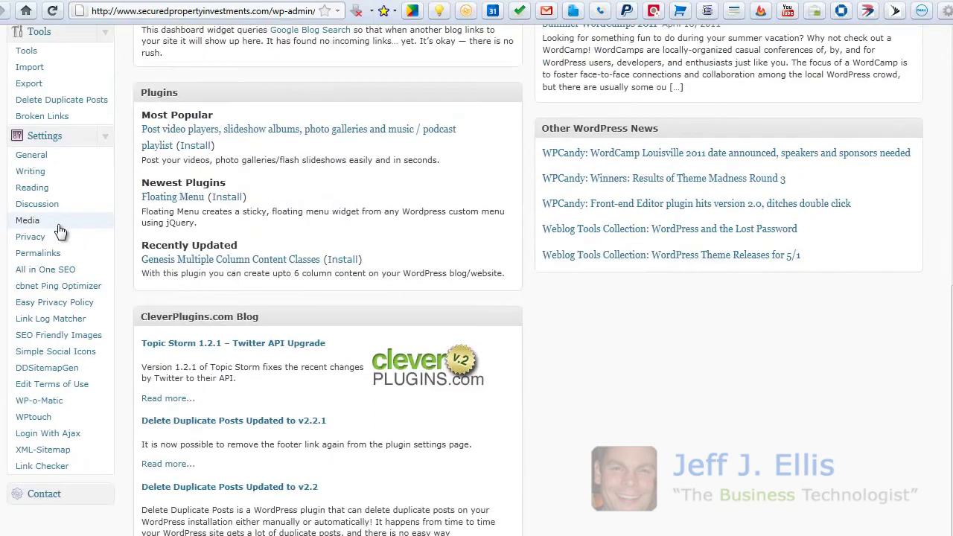
scroll(60, 233, "up", 1)
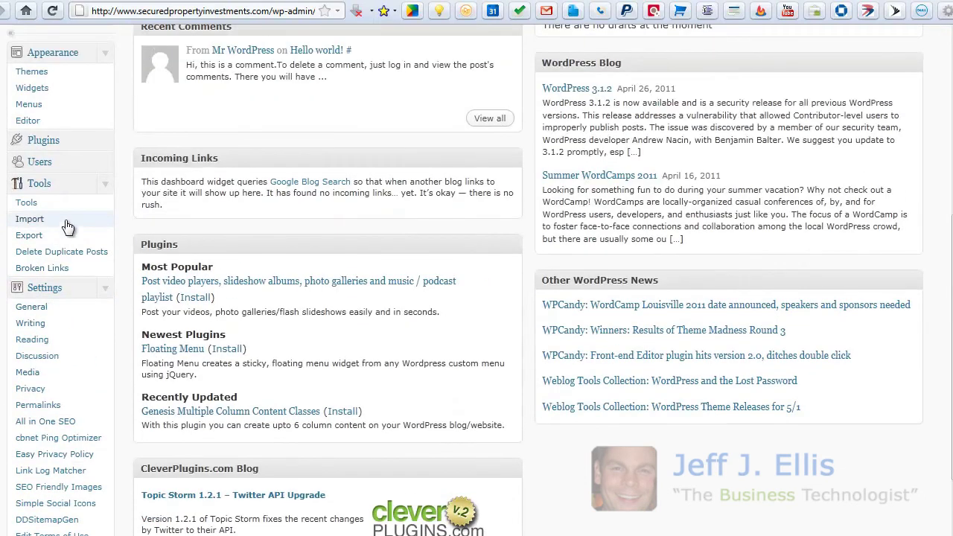